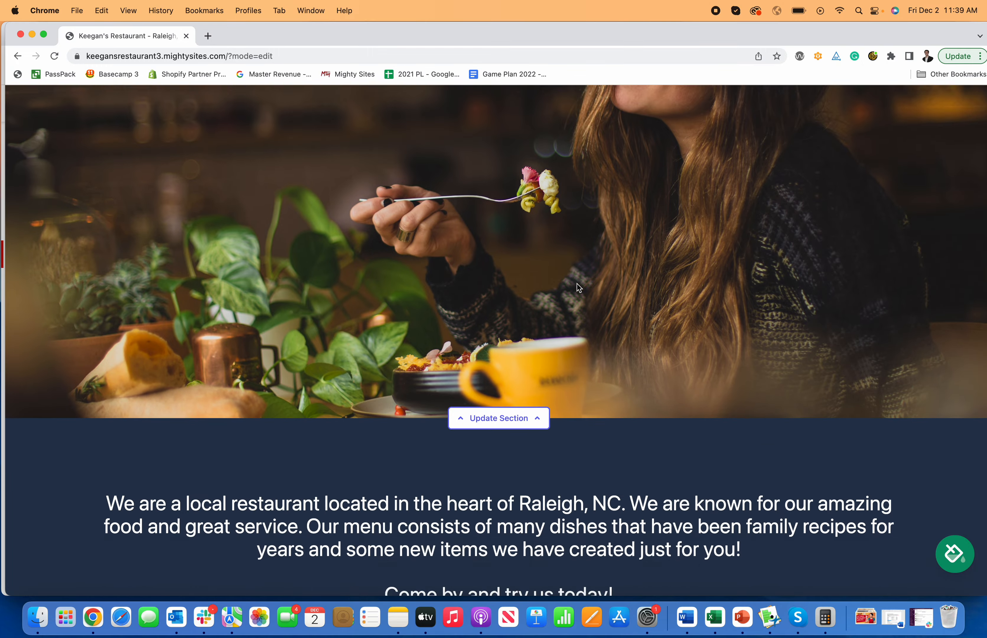
Step: Review the restaurant homepage's sections, including the hero banner, hours, Raleigh description and Our Family Restaurant block
scroll(576, 284, down, 12)
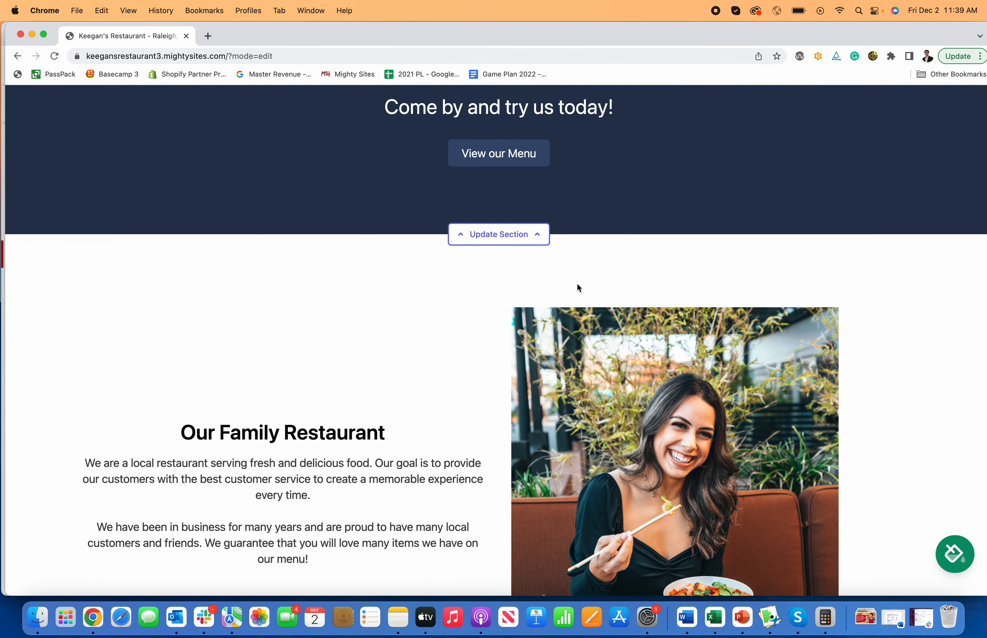
scroll(579, 283, up, 15)
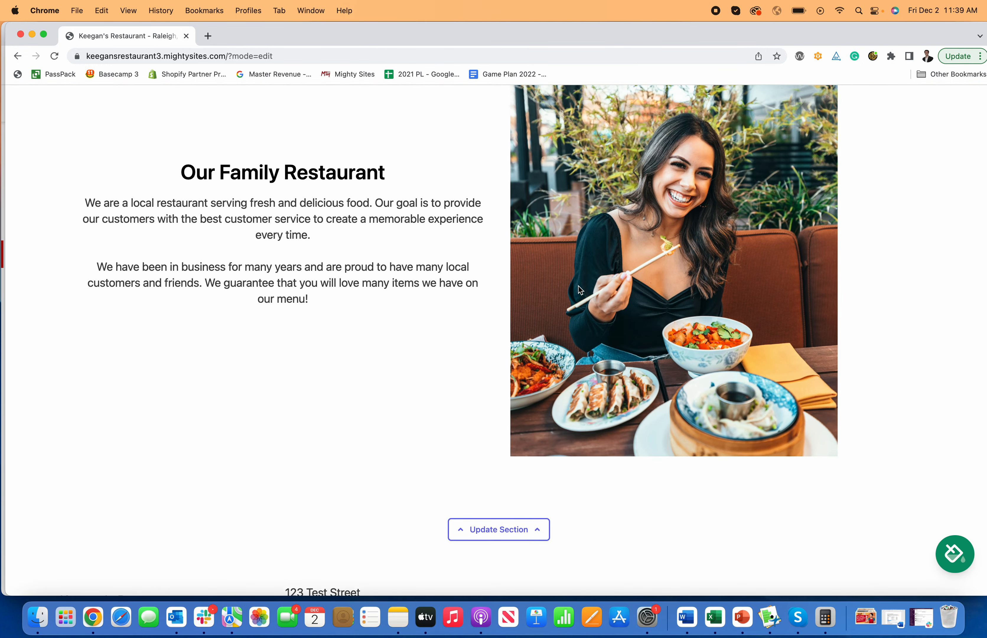
scroll(580, 289, up, 20)
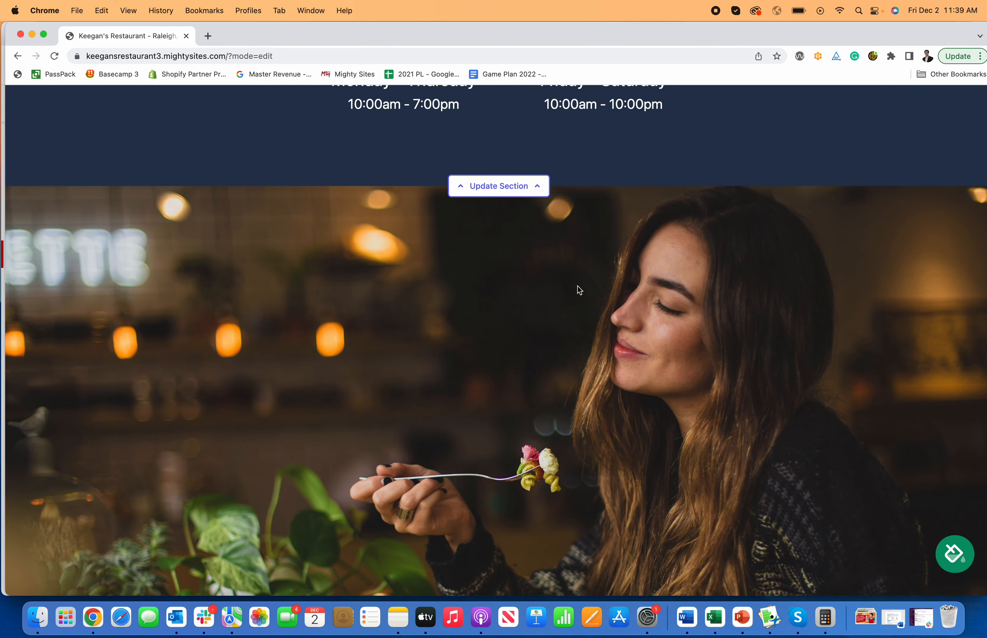
scroll(579, 290, down, 15)
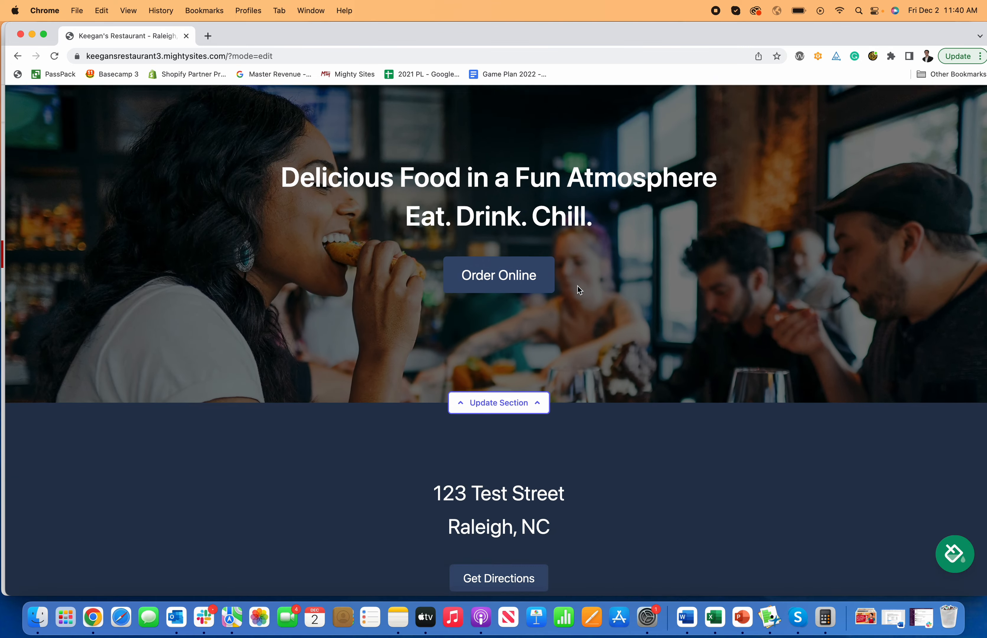
scroll(579, 289, down, 10)
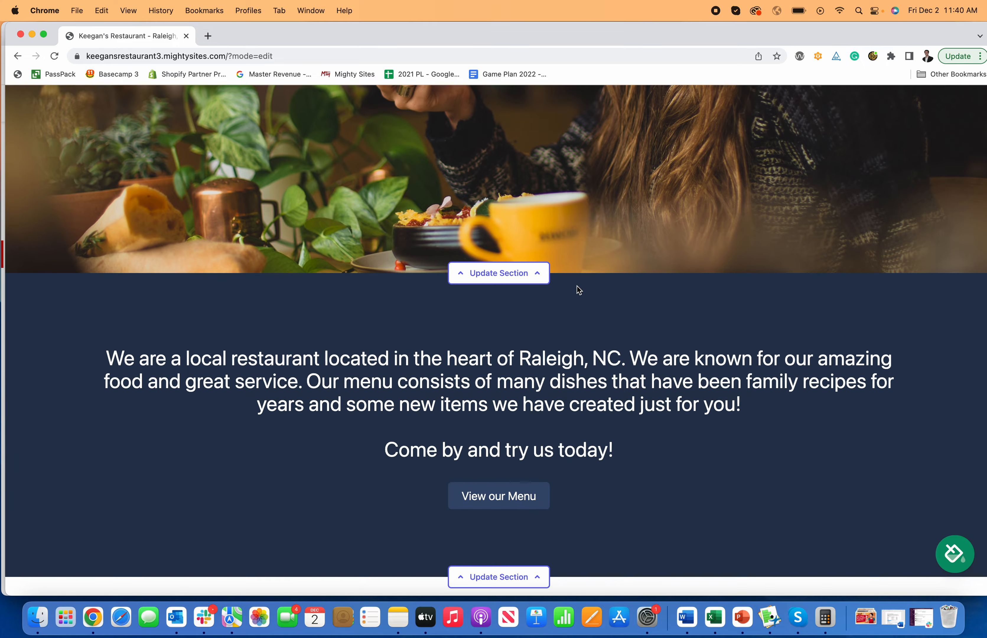
drag(509, 201, 632, 197)
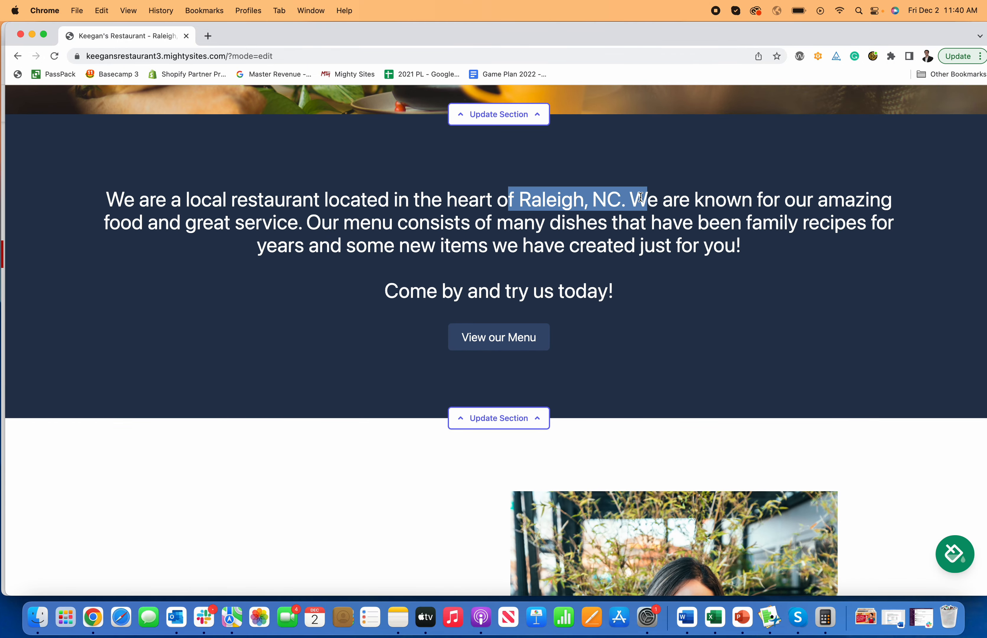
click(523, 200)
scroll(423, 247, down, 10)
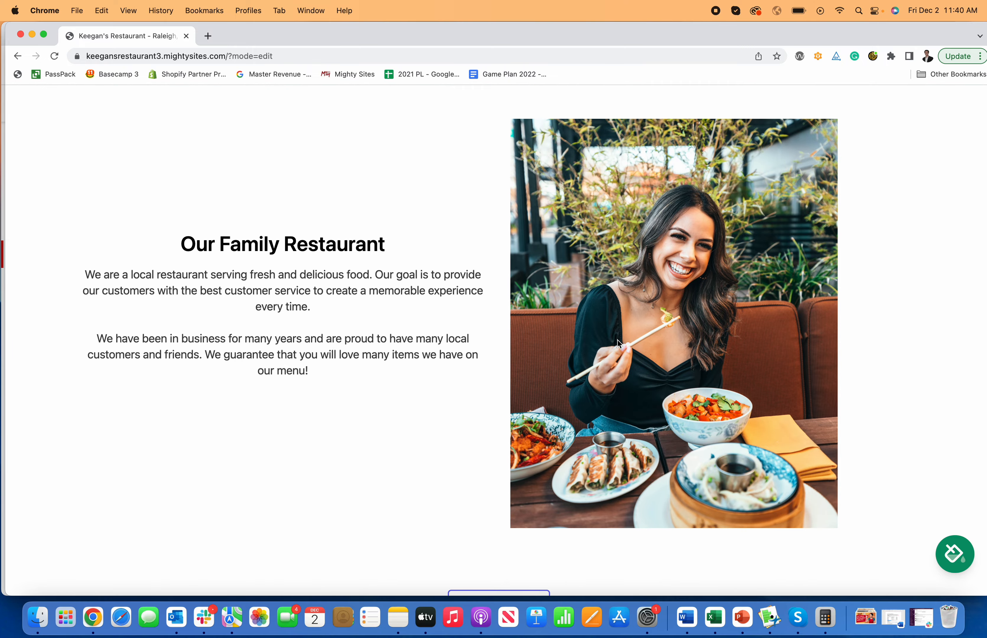
scroll(618, 340, down, 15)
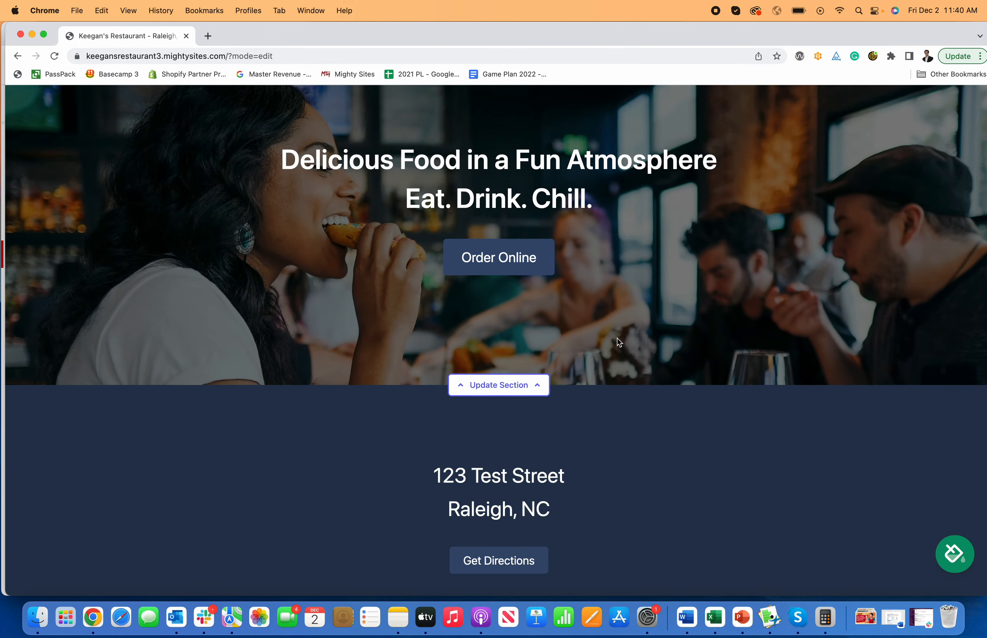
scroll(618, 339, up, 5)
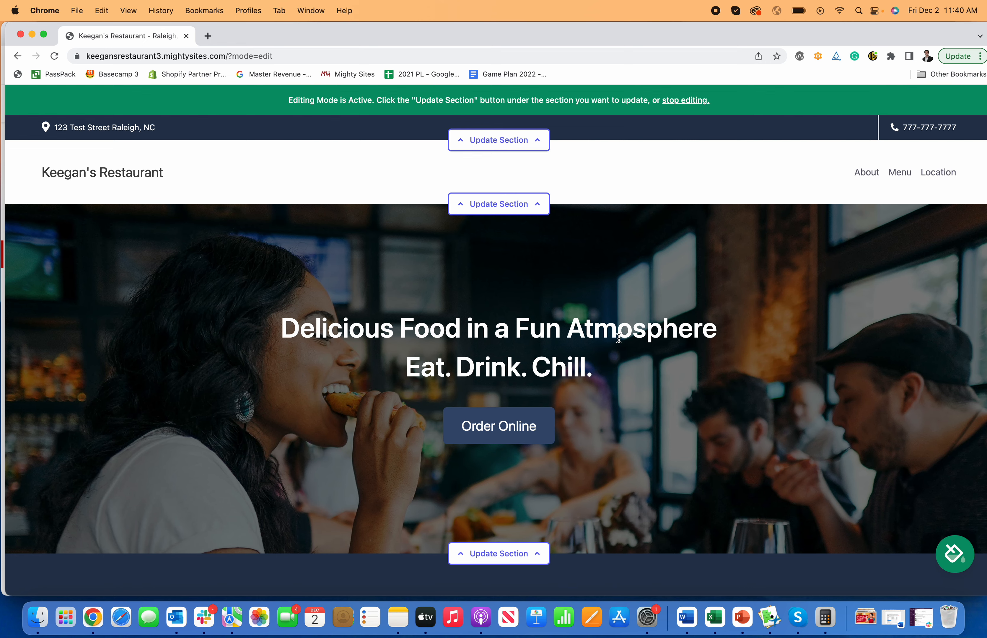
scroll(539, 232, down, 2)
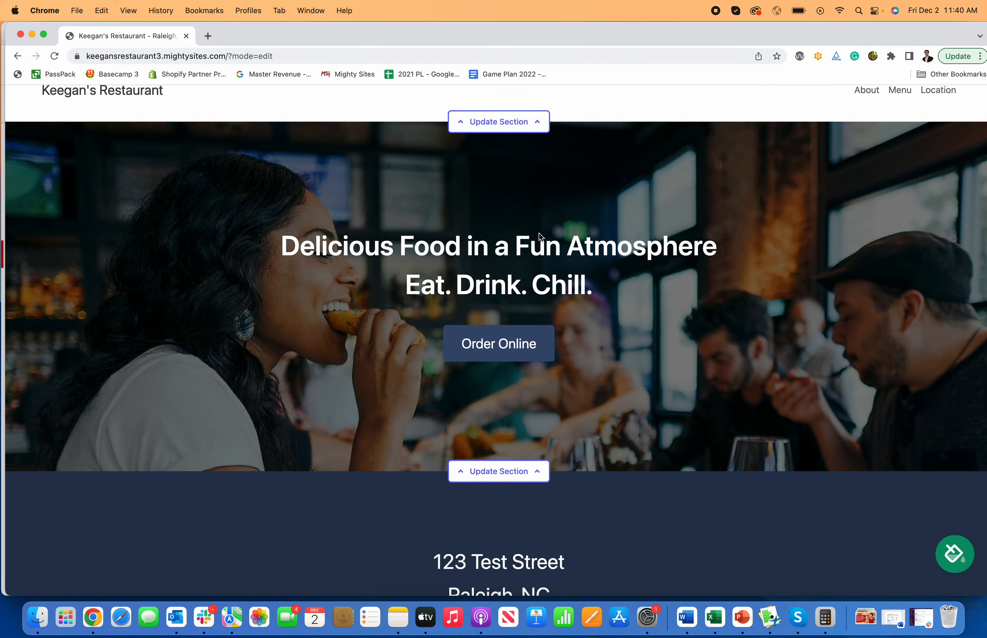
scroll(539, 232, up, 2)
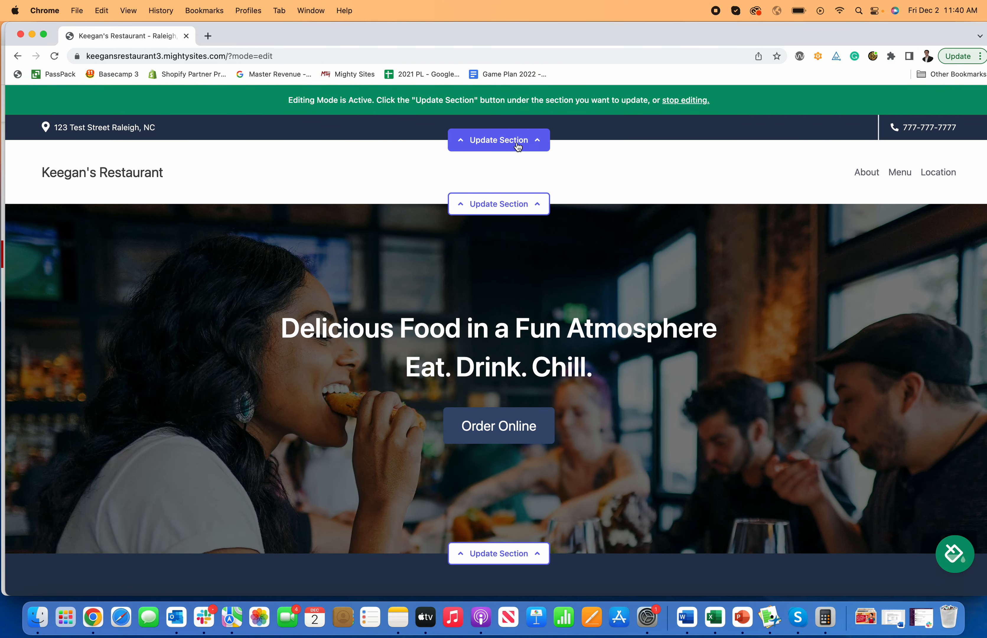
Step: Enable showing the organization email on the site in the contact bar's location settings and save the location
click(496, 146)
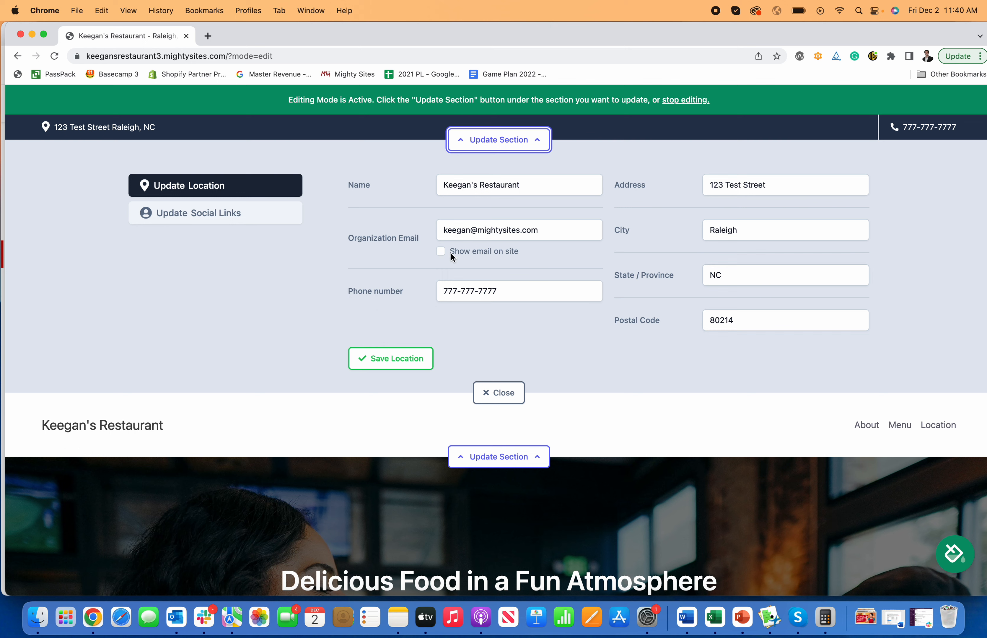
click(442, 252)
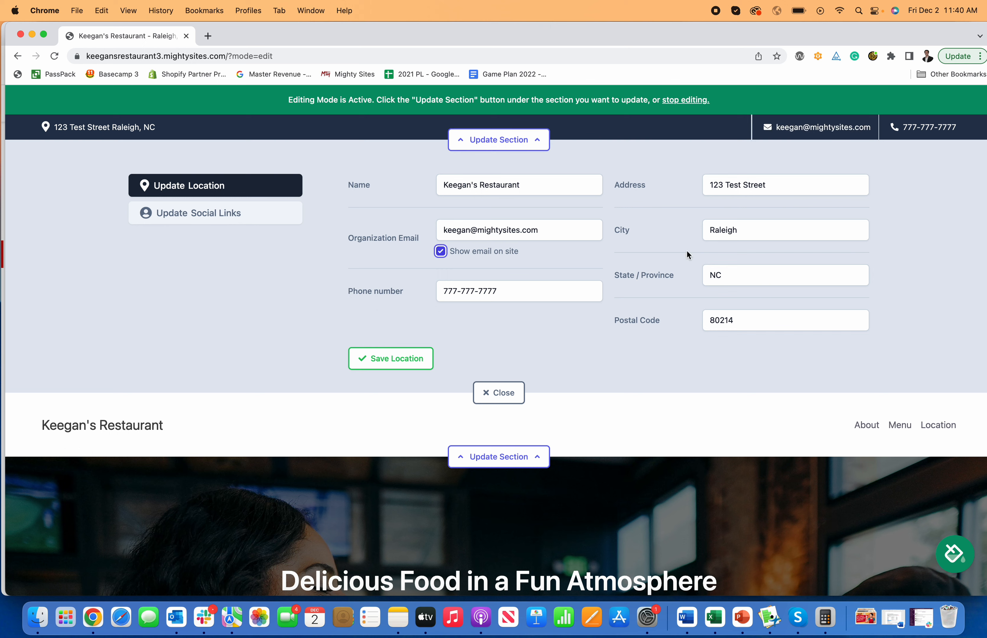
click(391, 358)
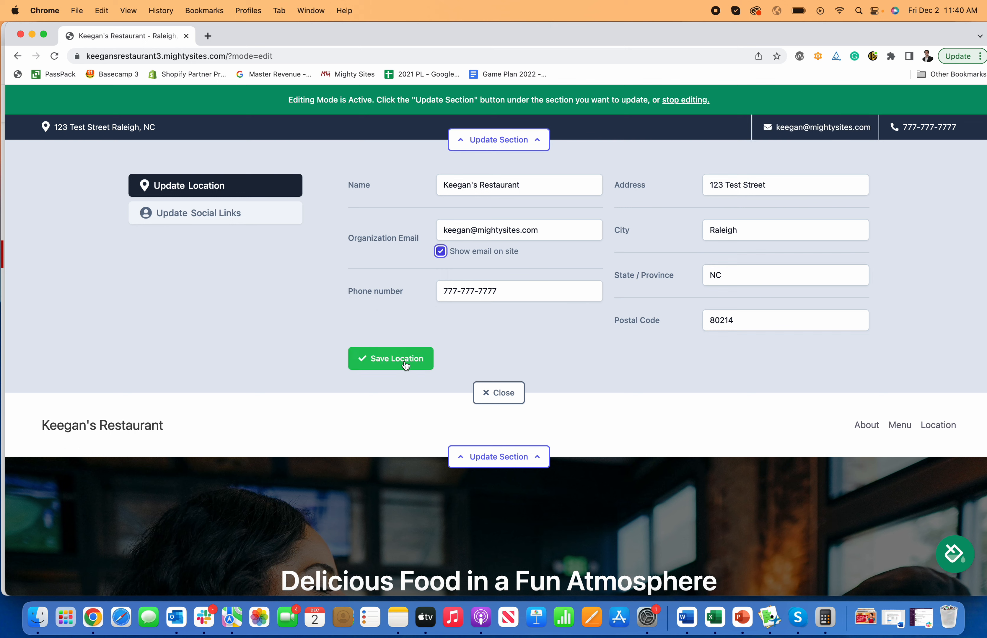
Step: Add the social links twitter.com/mightysitesusa for Twitter and facebook.com/mightsites for Facebook, save them, and close the section editor
click(227, 212)
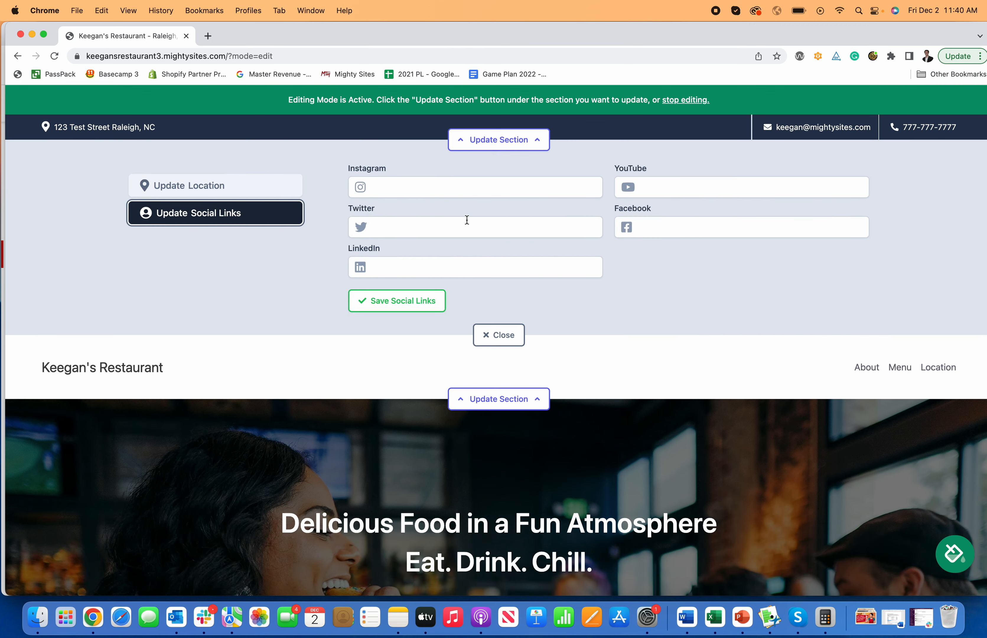
click(456, 224)
text(twitter.com/mightysitesusa)
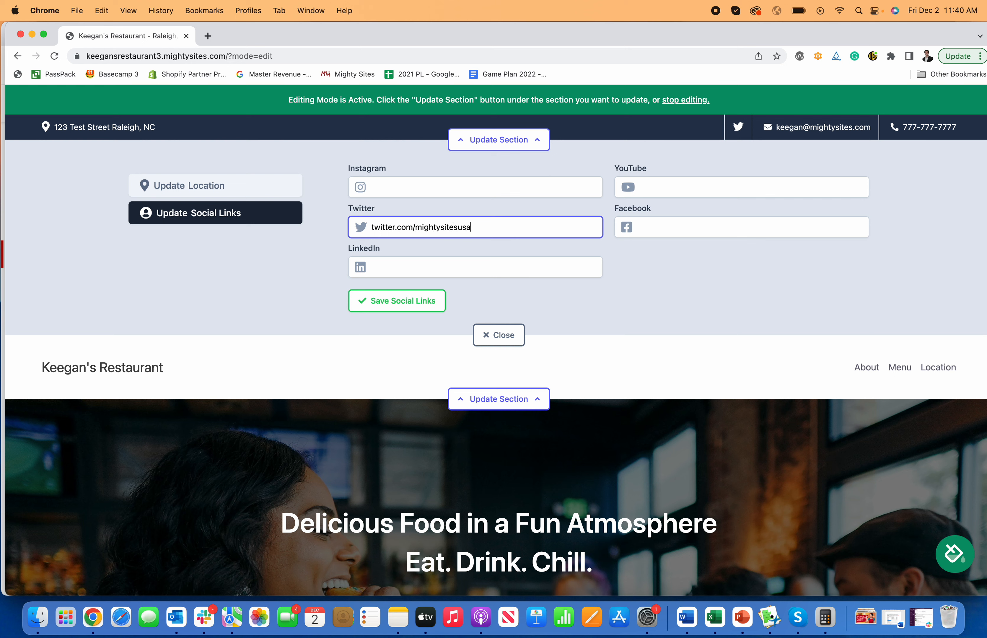
click(664, 221)
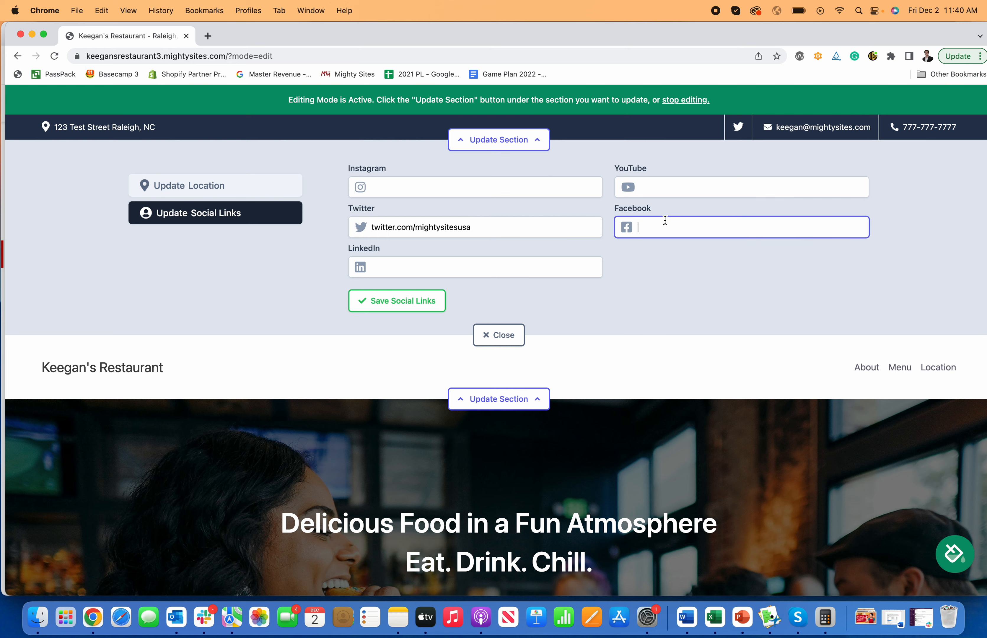
text(facebook.com/mightsites)
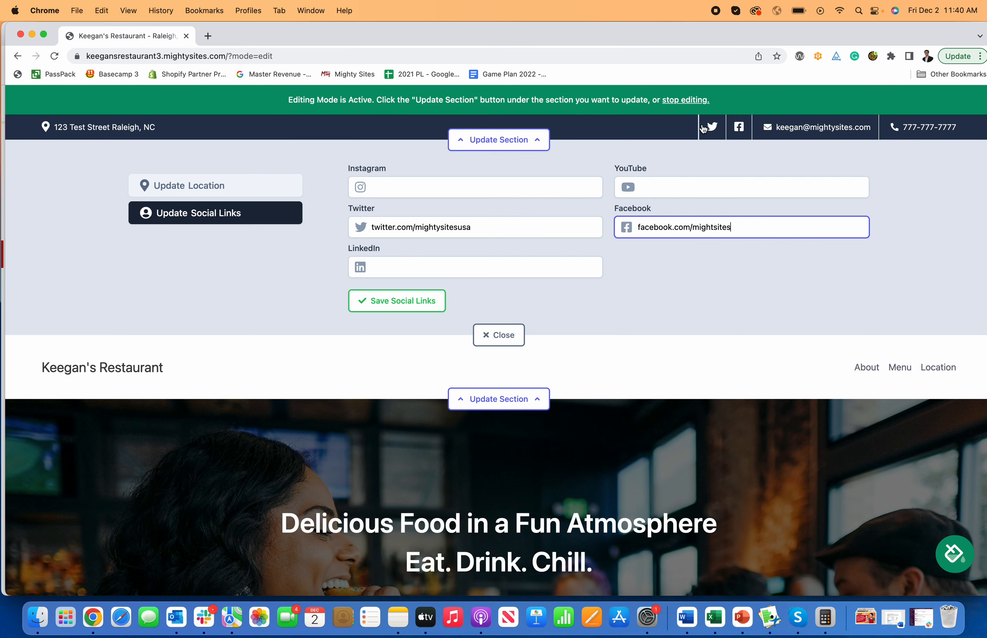
click(404, 302)
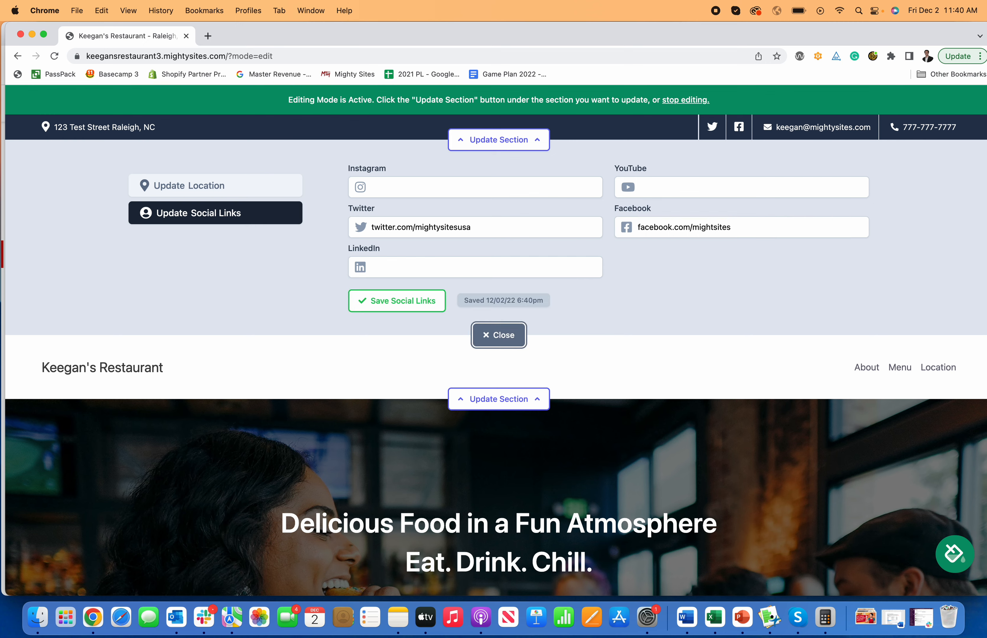
click(499, 335)
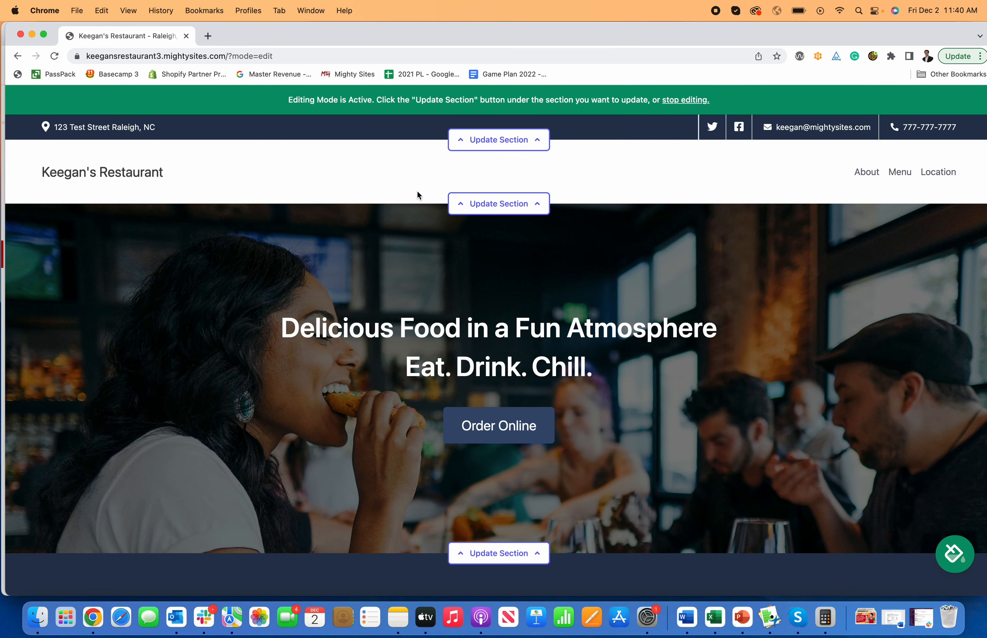
Step: Examine the website, page section, action and PDF link options for a new header menu item, without adding a link
click(483, 209)
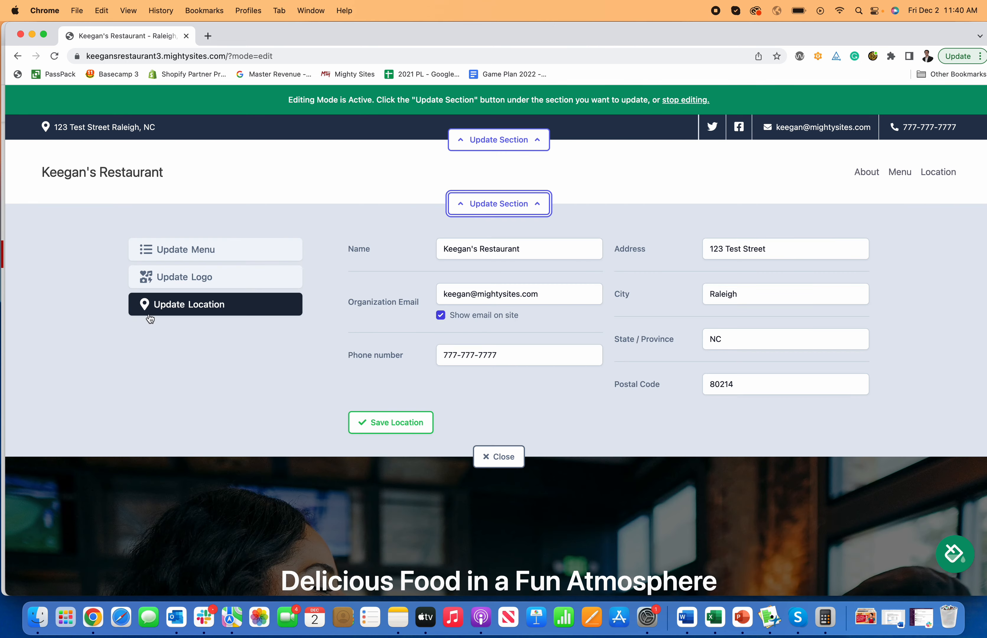
click(203, 251)
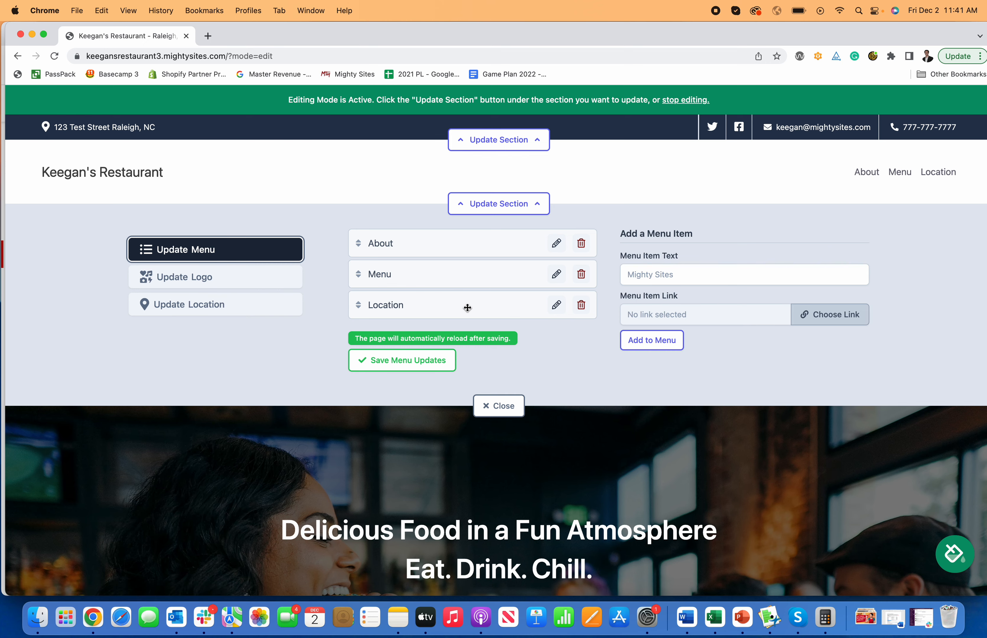
click(794, 320)
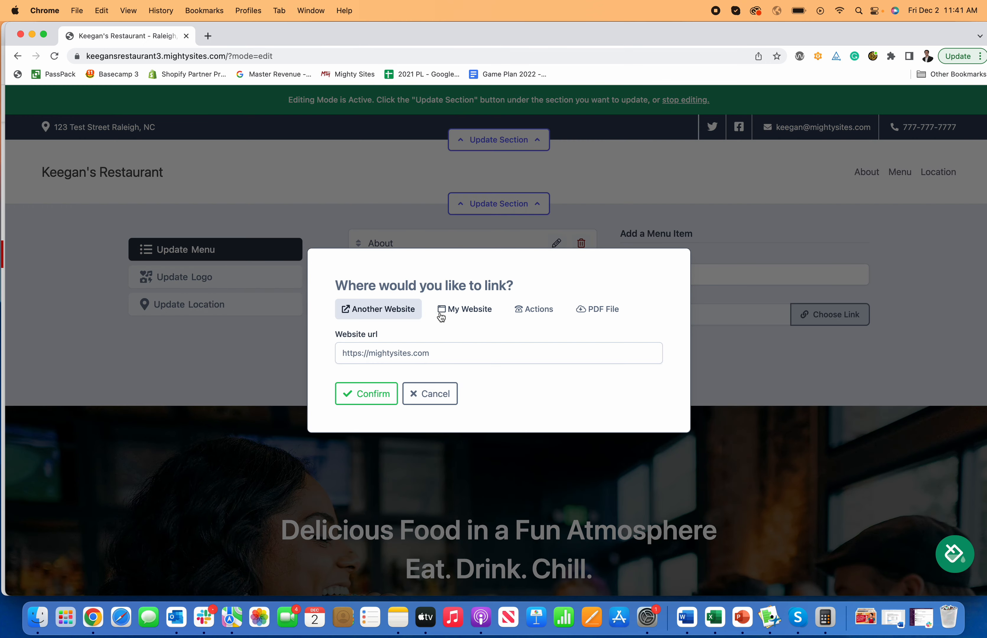
click(446, 317)
click(446, 358)
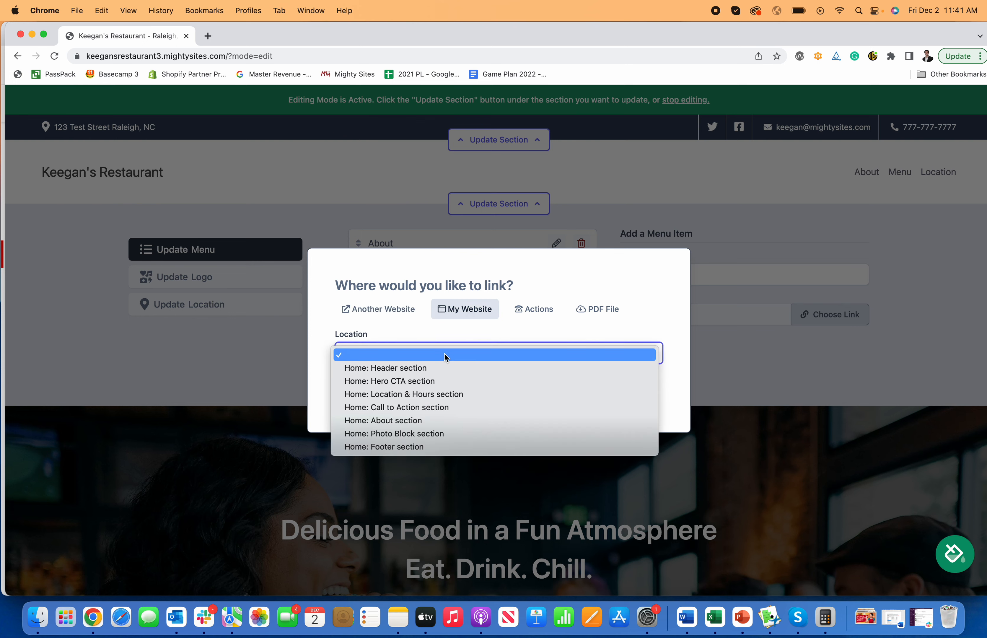
click(519, 314)
click(518, 314)
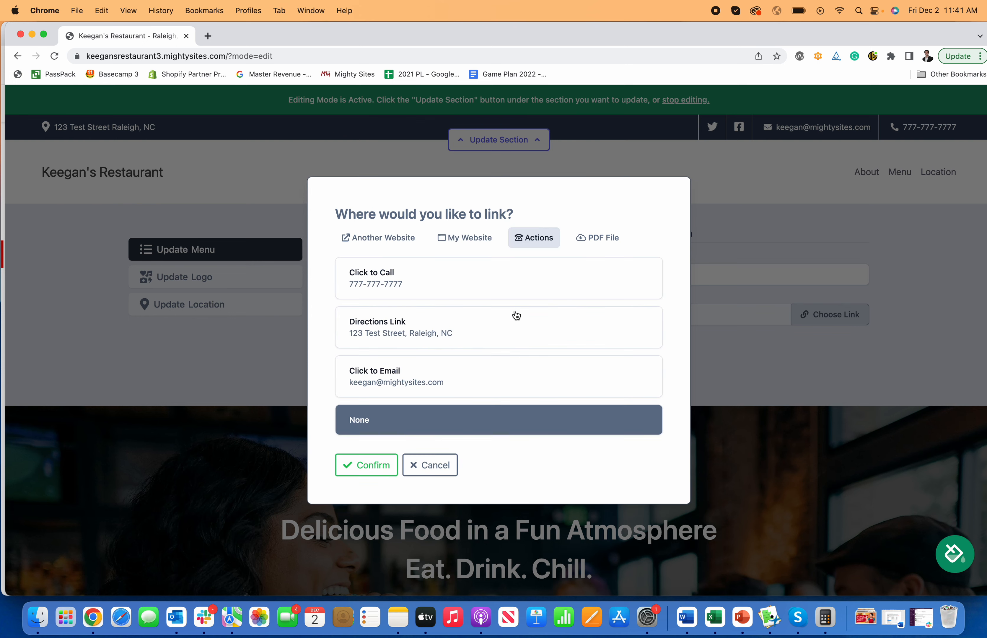
click(598, 238)
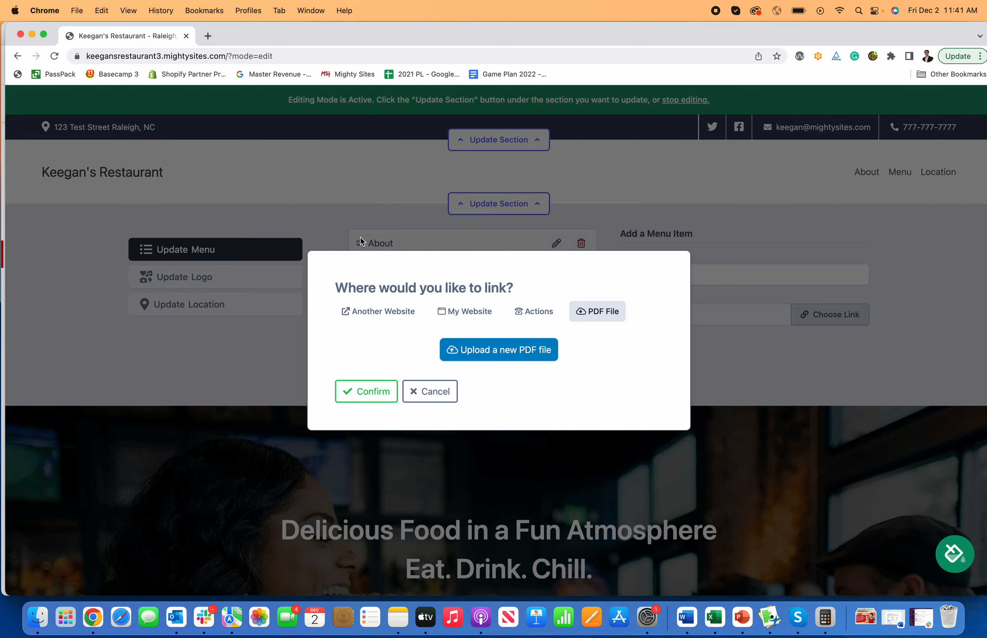
click(379, 312)
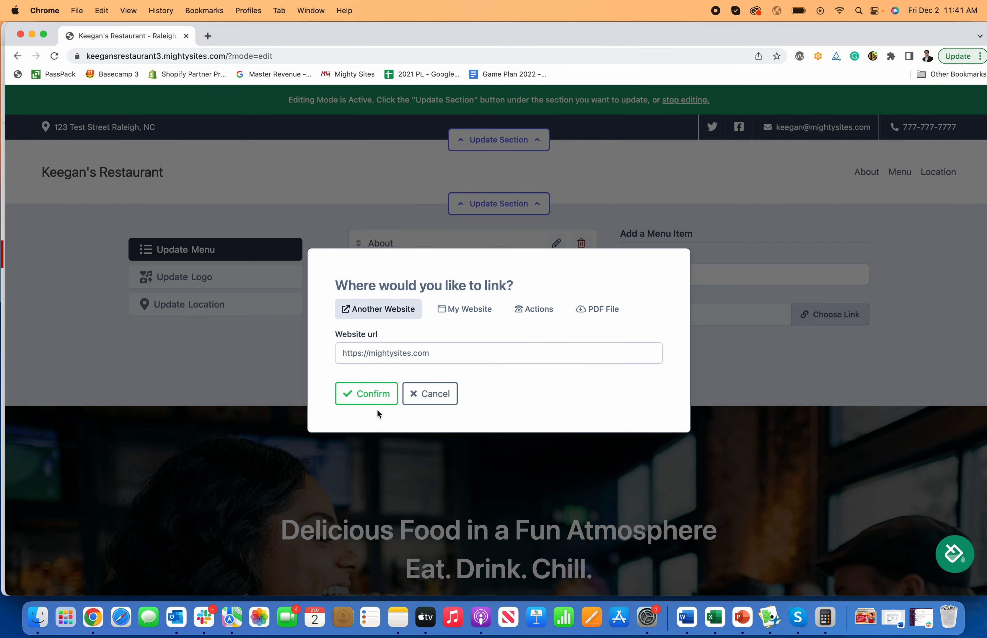
click(451, 392)
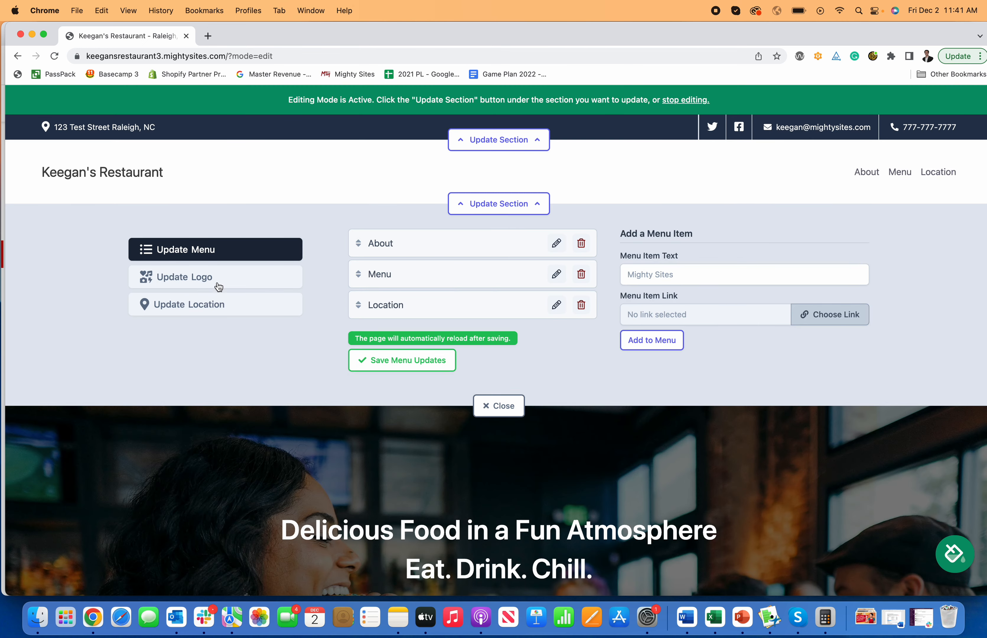
Step: Open the logo upload settings of the header section
click(223, 309)
click(247, 279)
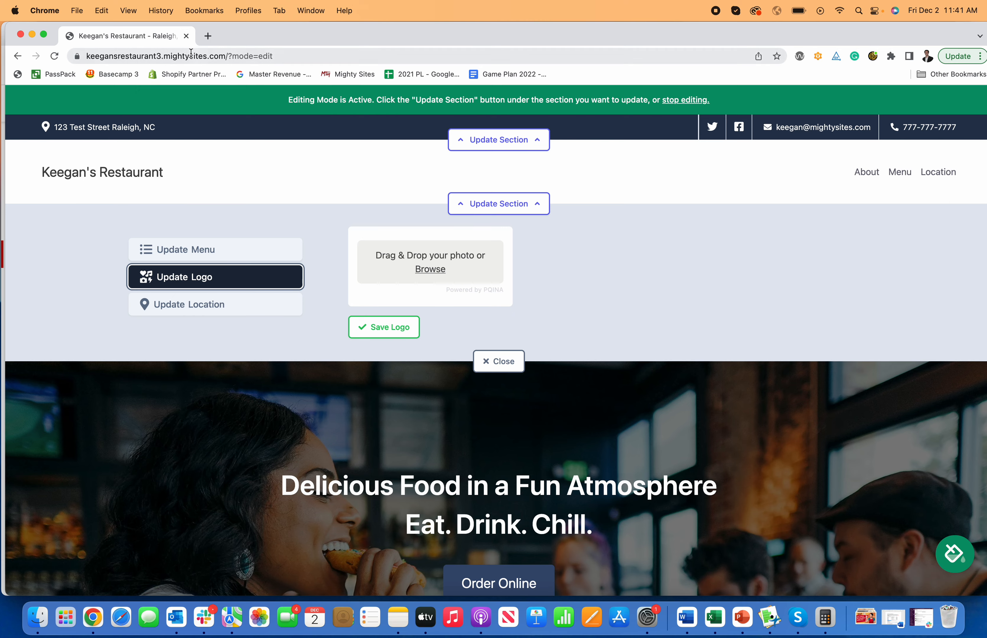
Step: Switch to Canva in a new browser tab and create a blank design of the Logo type
click(209, 37)
text(c)
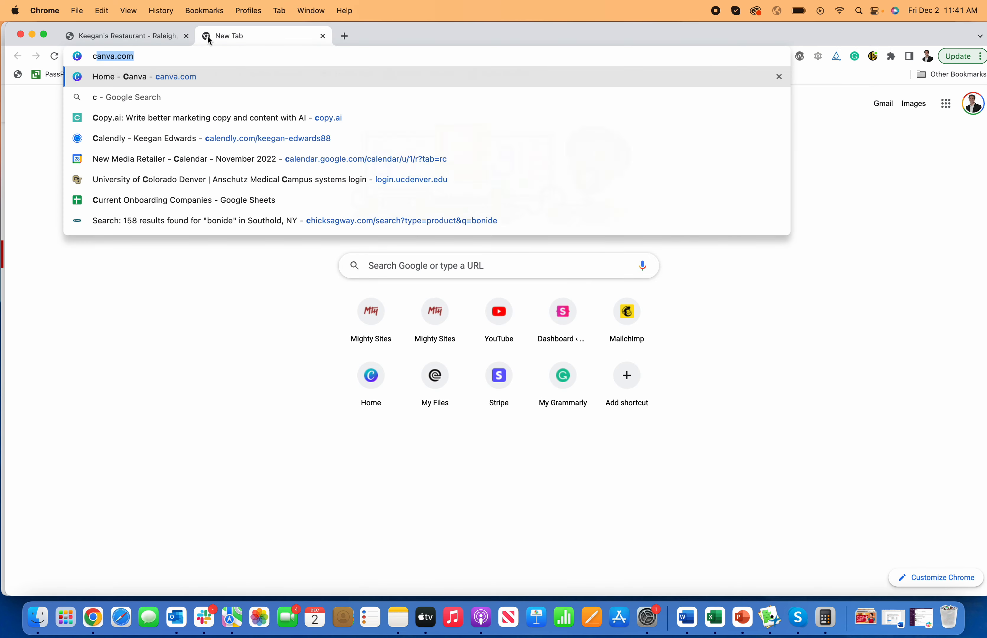
key(Return)
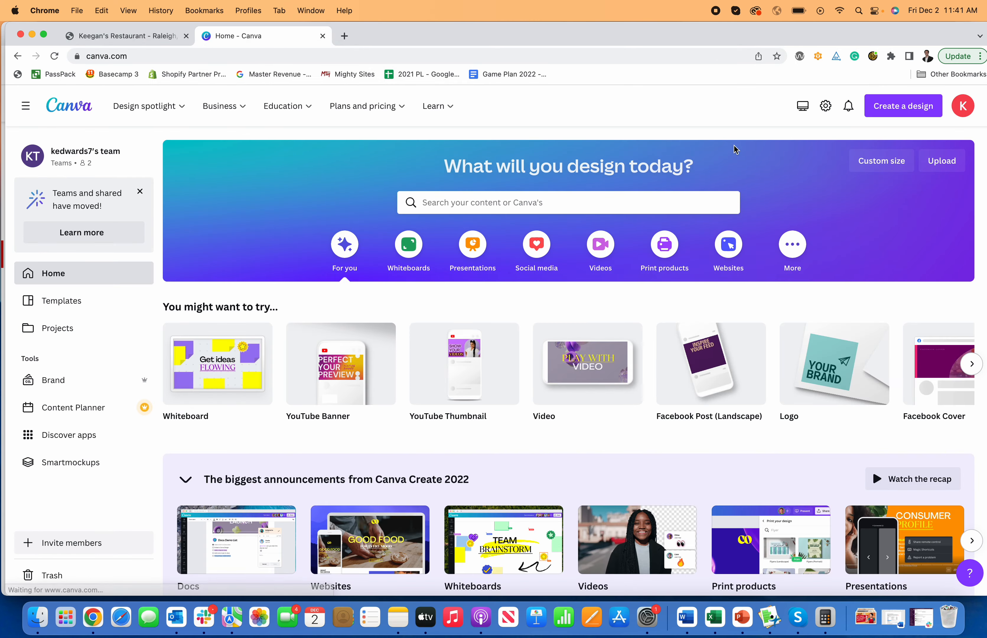
click(893, 111)
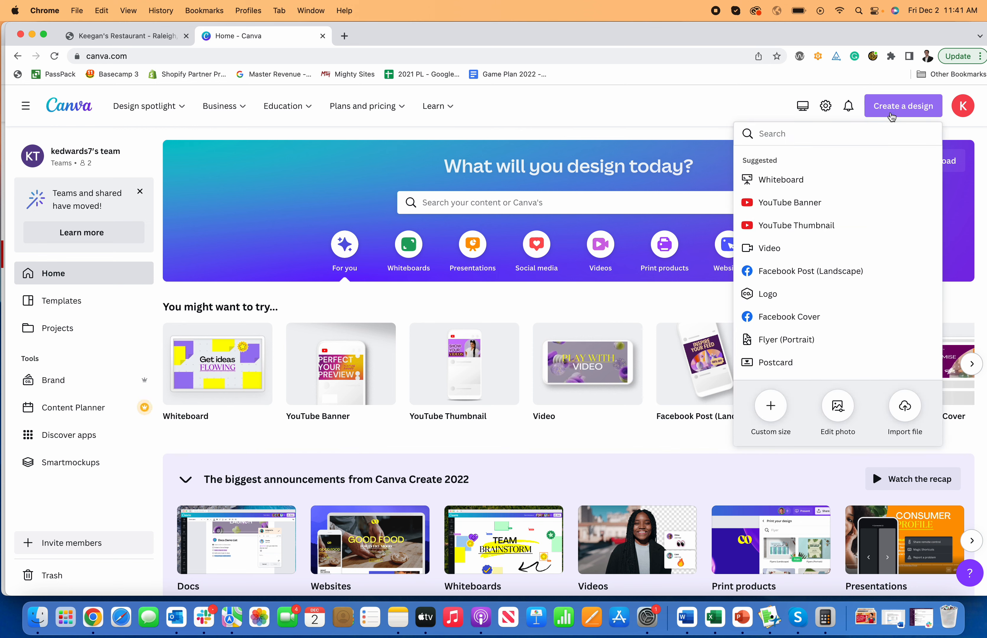
text(logo)
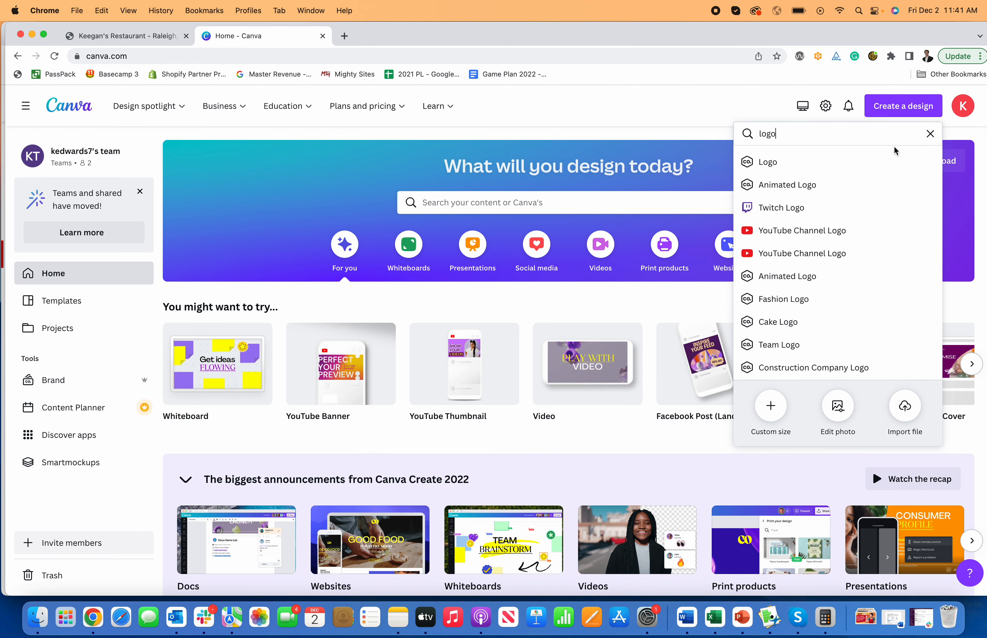
click(879, 162)
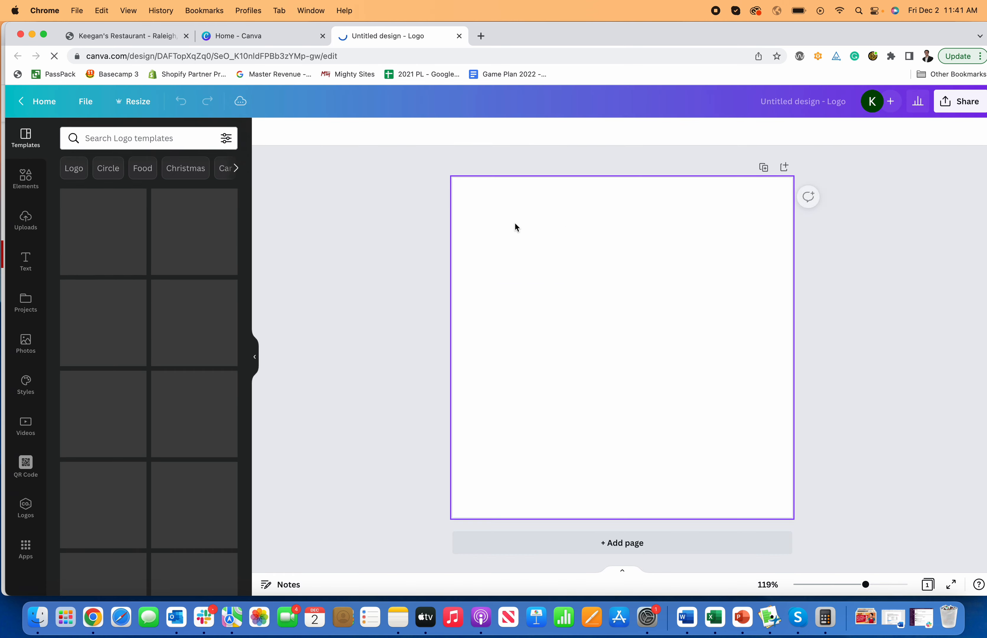
Step: Search the logo templates for "restaurant logo" and apply the Good Taste food & beverage template to the blank design
click(124, 138)
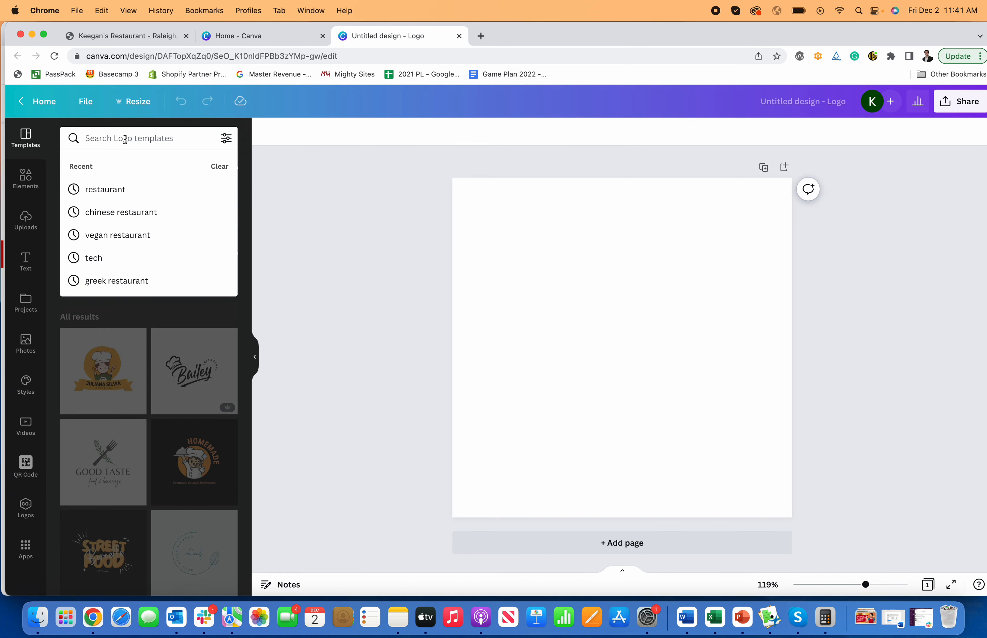
text(restaurant logo)
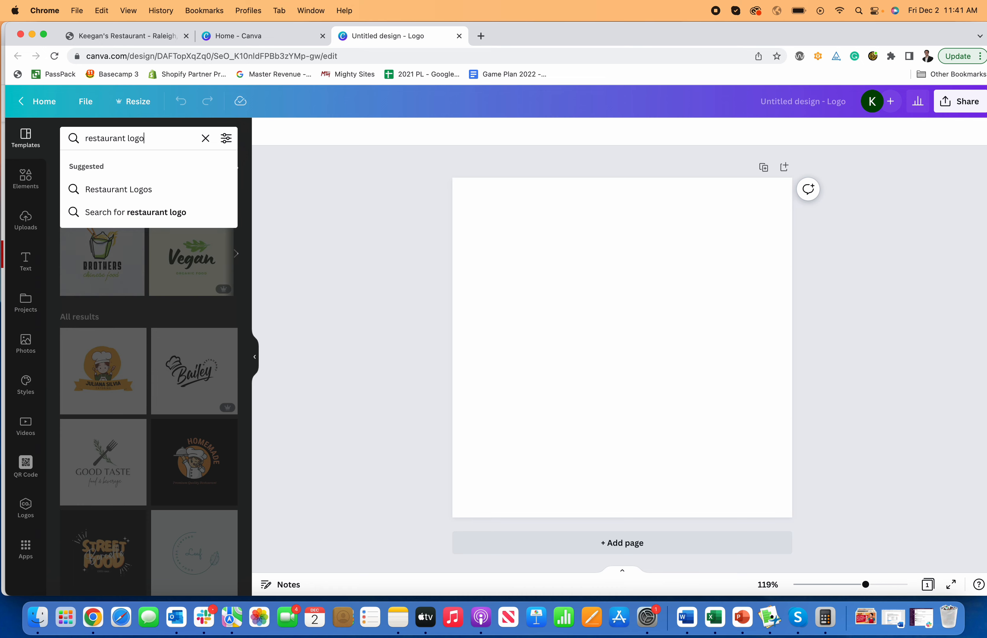
key(Return)
scroll(82, 282, down, 15)
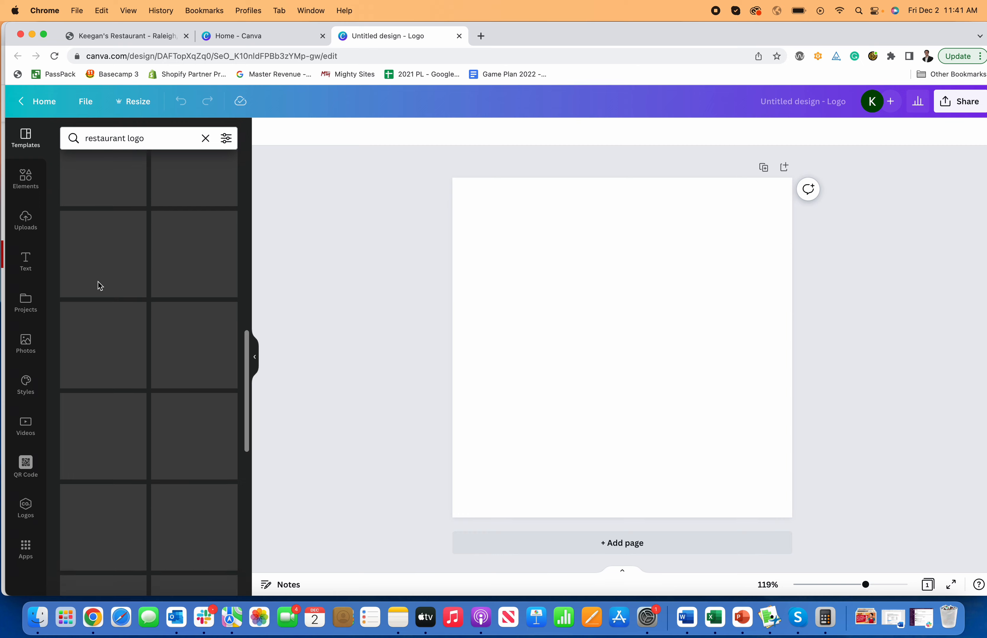
scroll(99, 284, up, 10)
scroll(99, 286, up, 2)
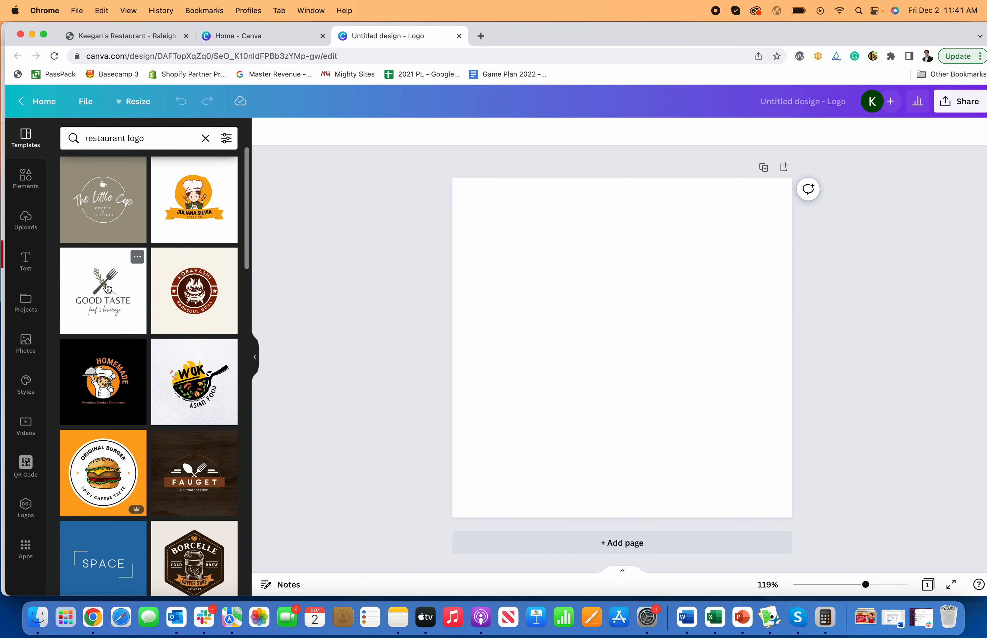
drag(108, 290, 502, 300)
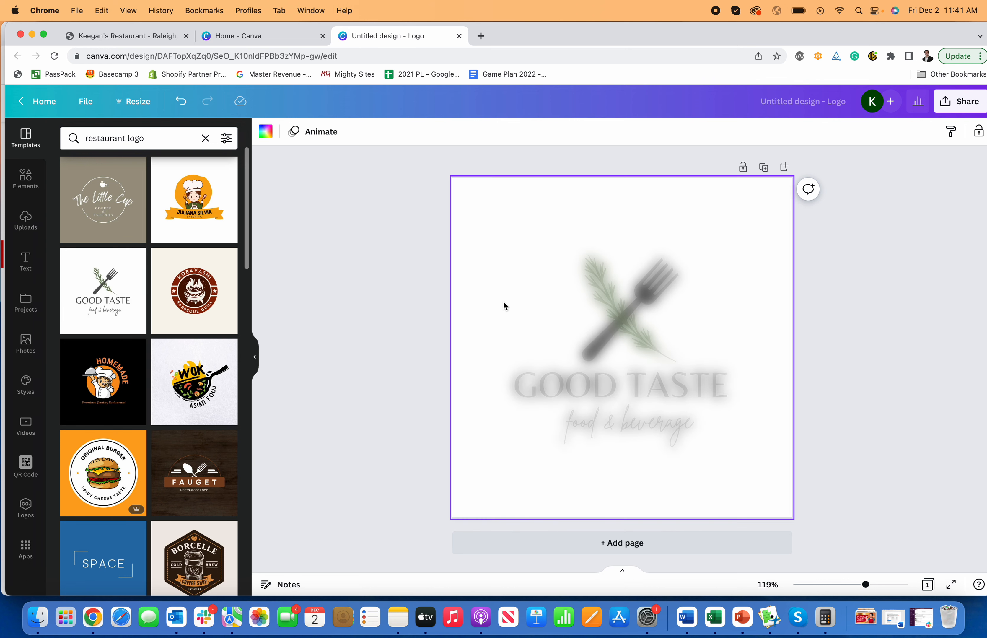
Step: Name the design "keegan restaurant logo"
click(823, 98)
click(677, 375)
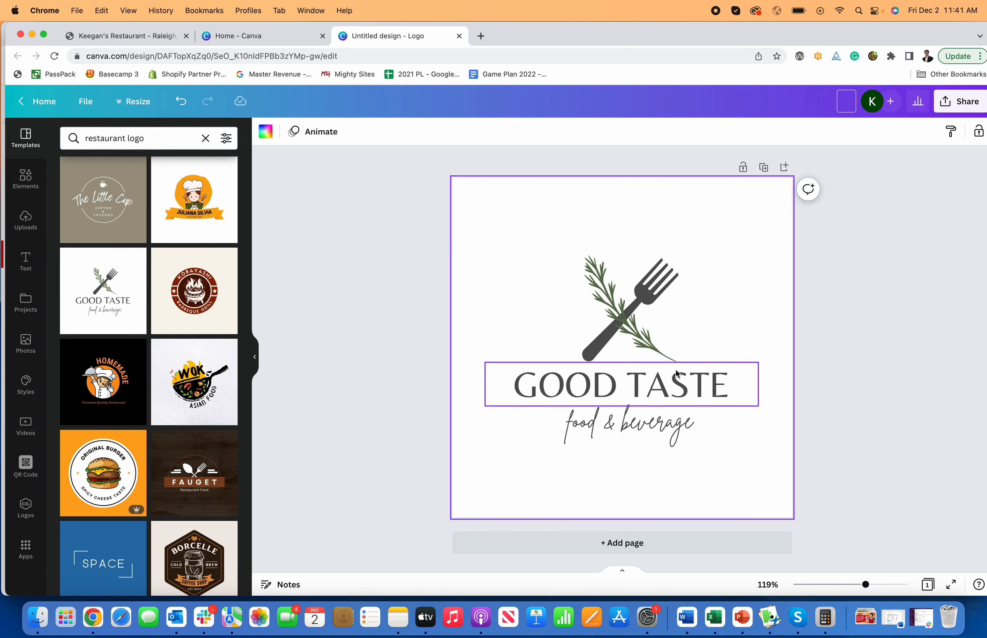
click(892, 239)
click(812, 105)
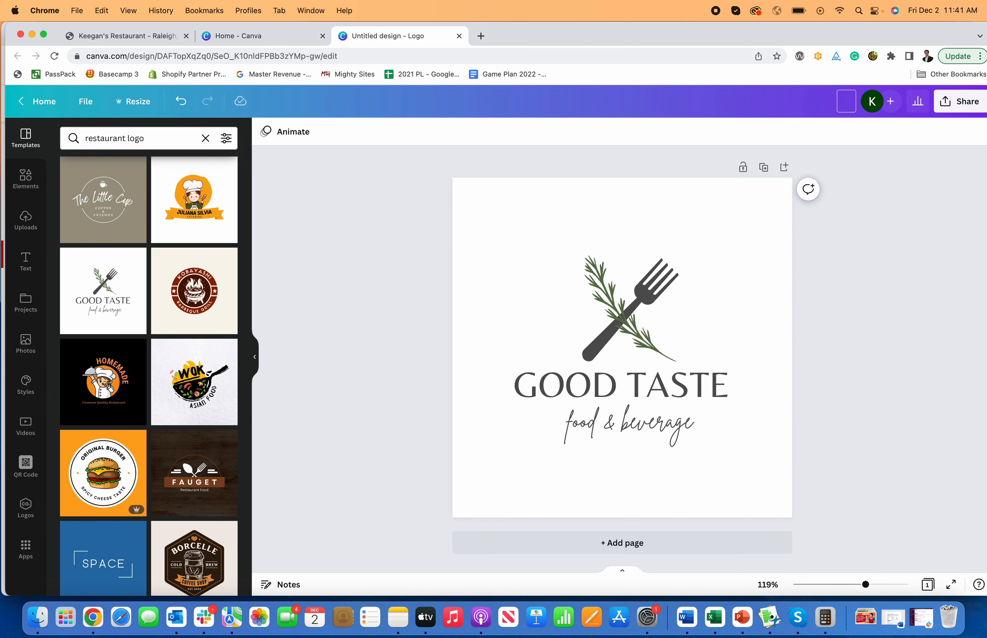
text(keegan restaurant logo)
key(Return)
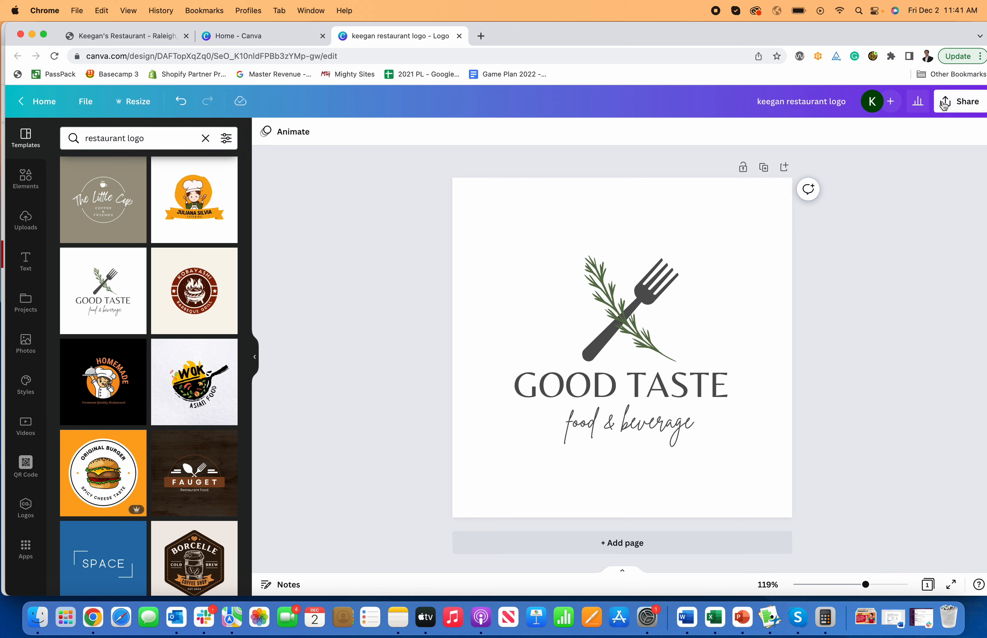
Step: Download the logo design as a JPG file
click(950, 102)
click(851, 381)
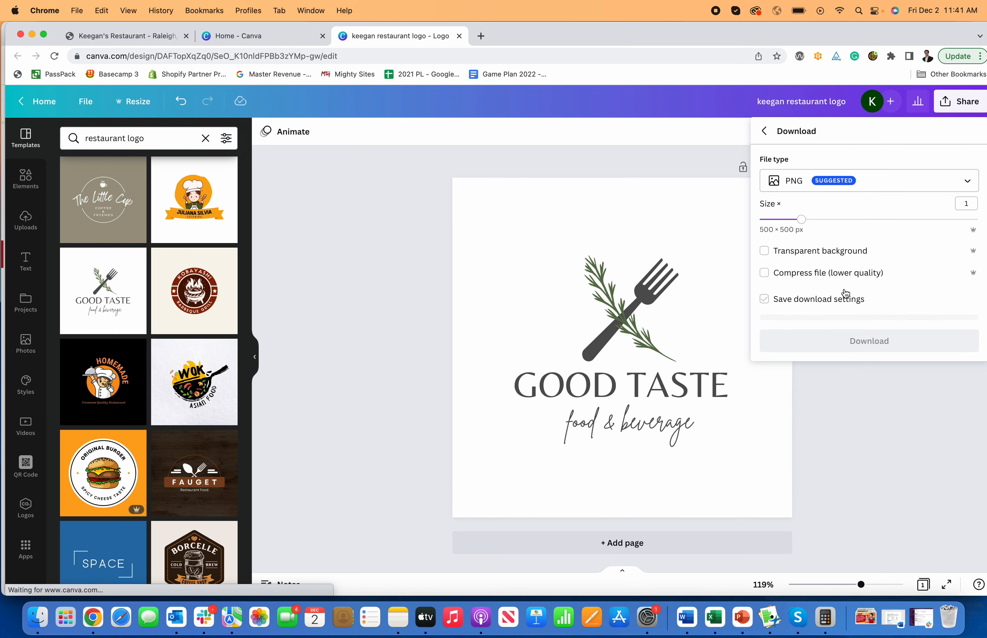
click(819, 190)
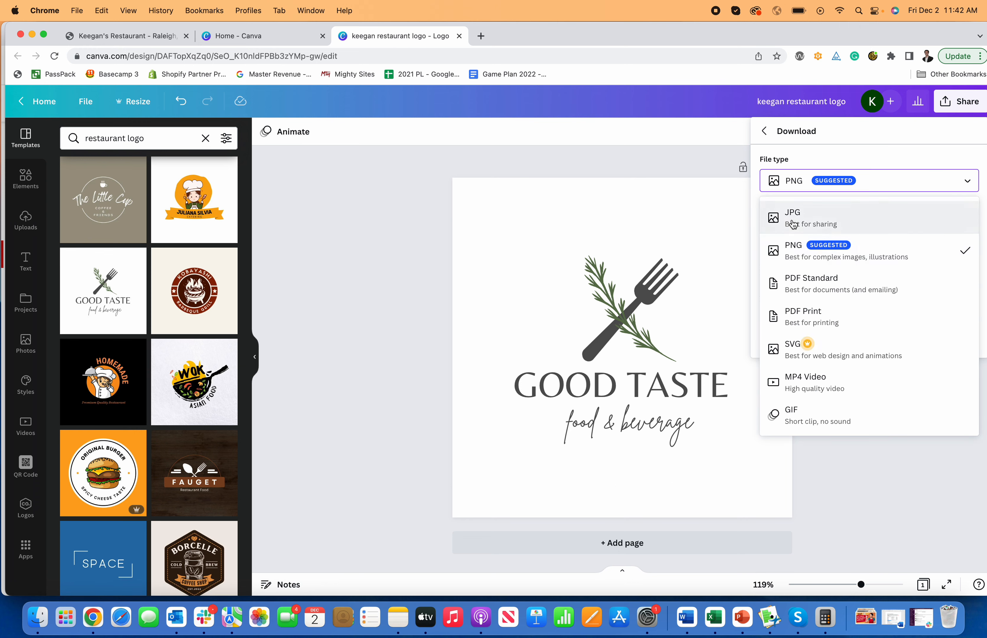
click(790, 215)
click(867, 337)
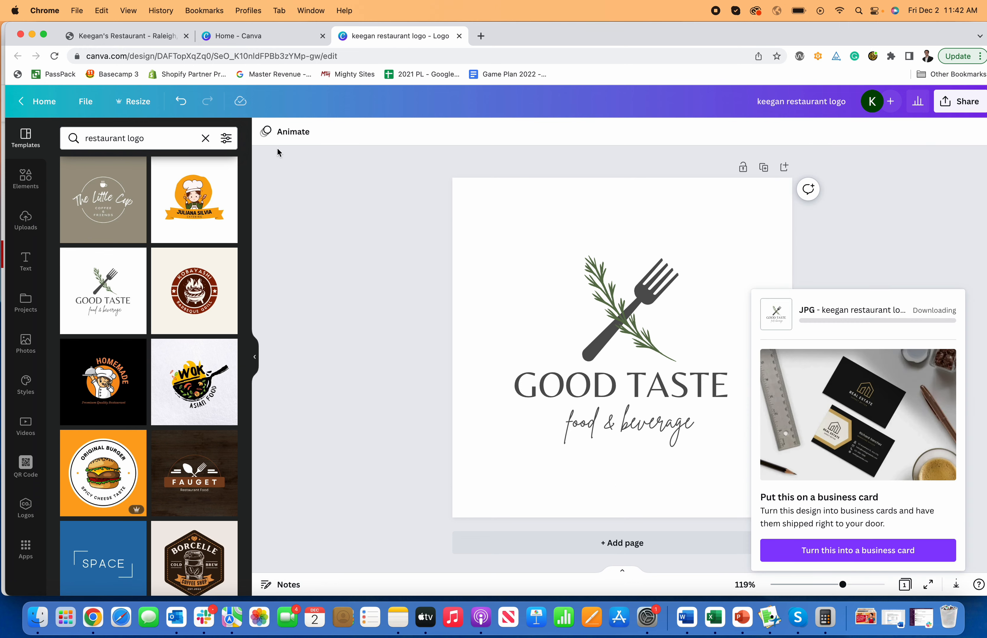
Step: Return to the Keegan's Restaurant site, upload keegan restaurant logo.jpg from Downloads as the header logo, and save it
click(129, 35)
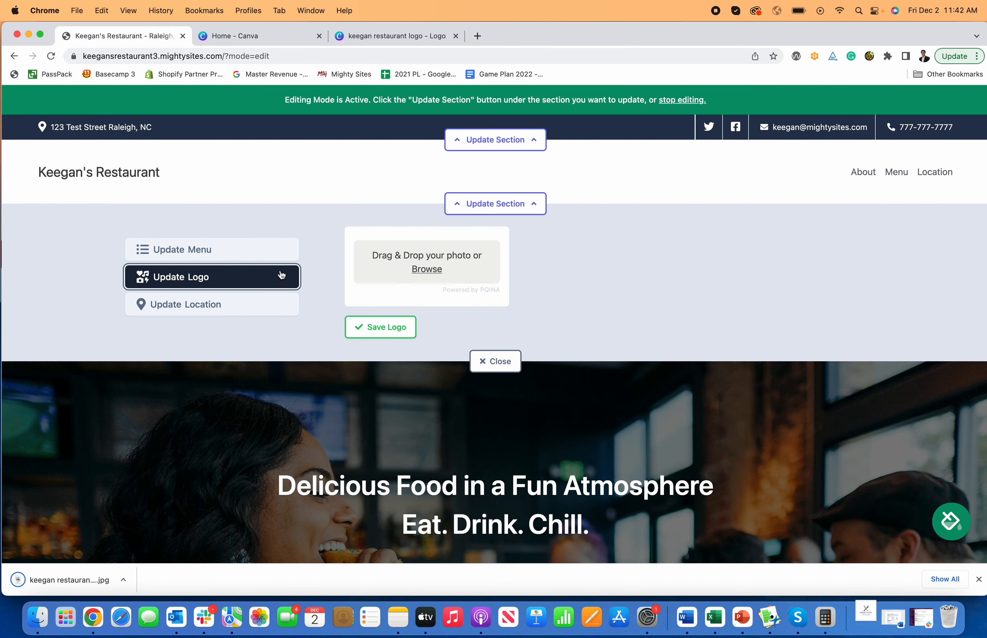
click(423, 268)
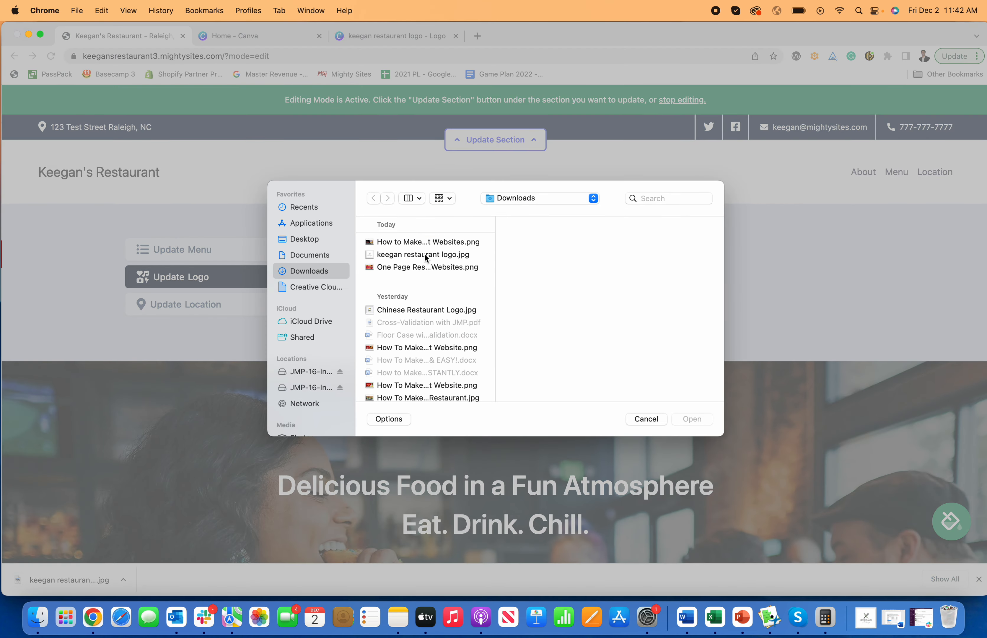
click(424, 255)
click(692, 419)
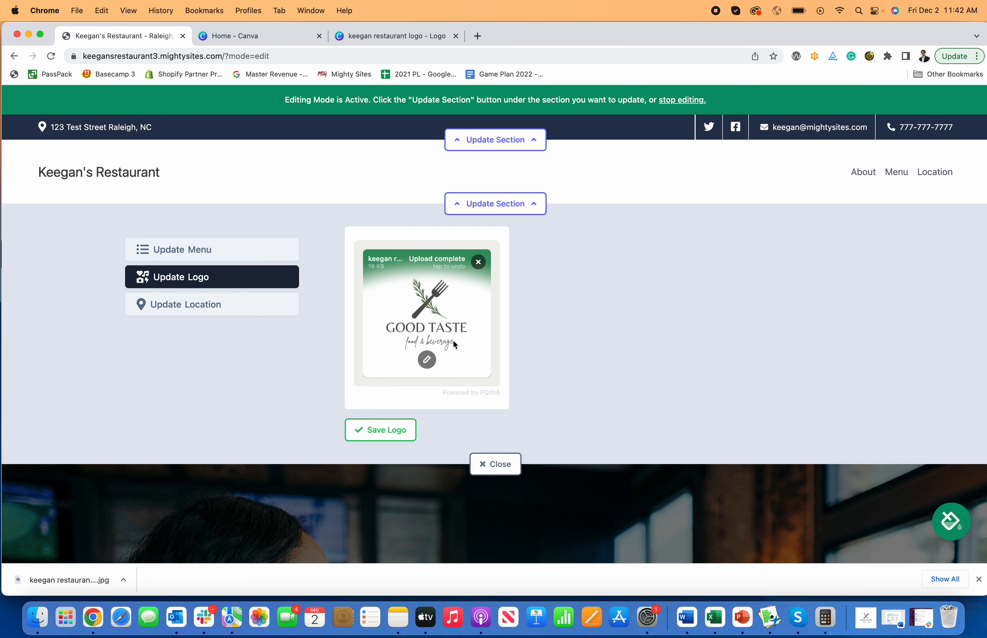
click(384, 430)
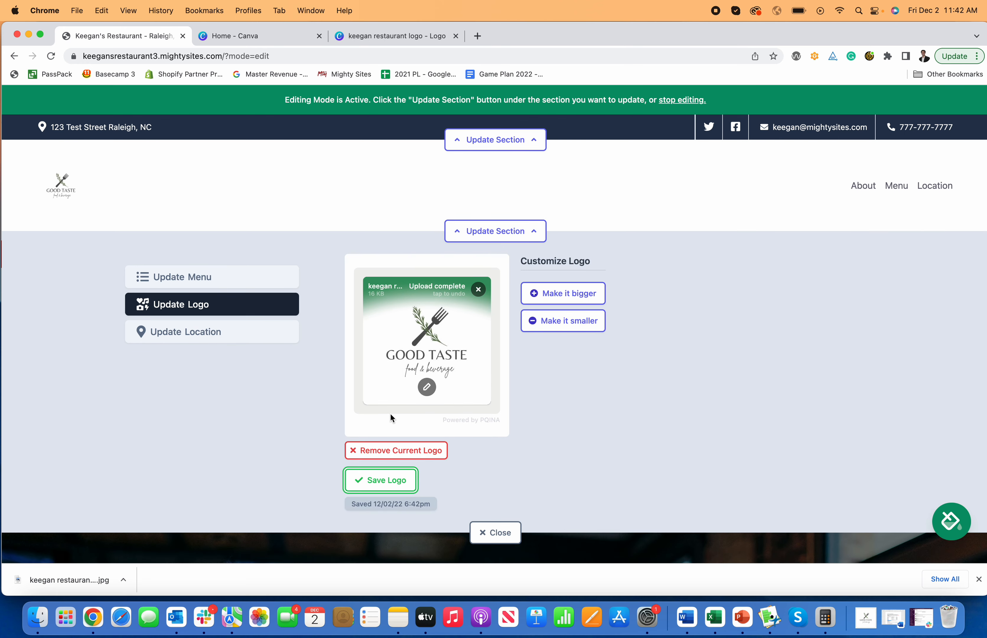
Step: Try bigger and smaller sizes for the header logo, leave it larger than its initial size, and save it
click(558, 299)
click(556, 311)
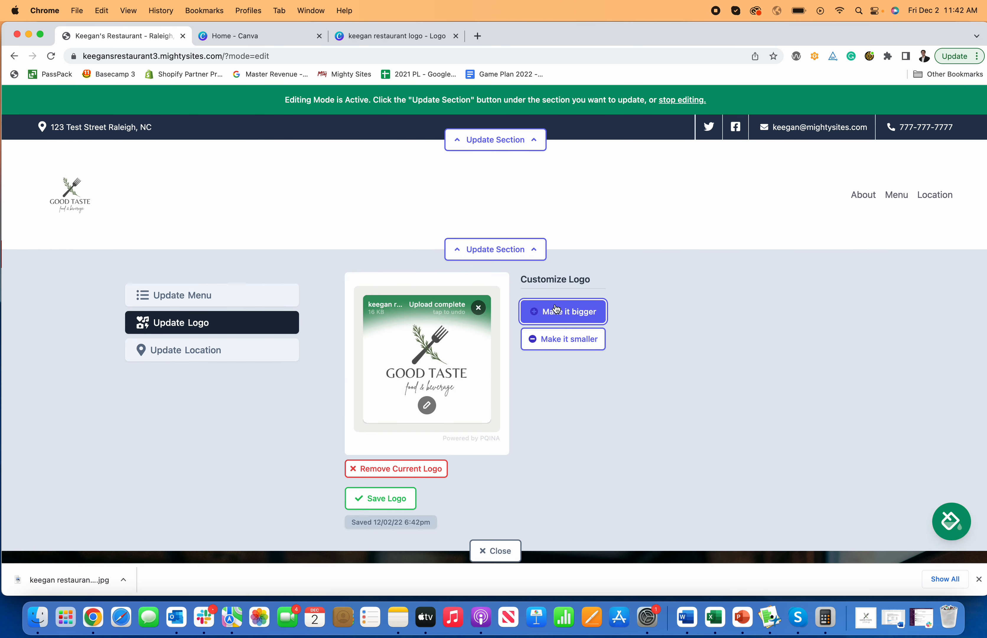
click(560, 321)
click(561, 346)
click(560, 345)
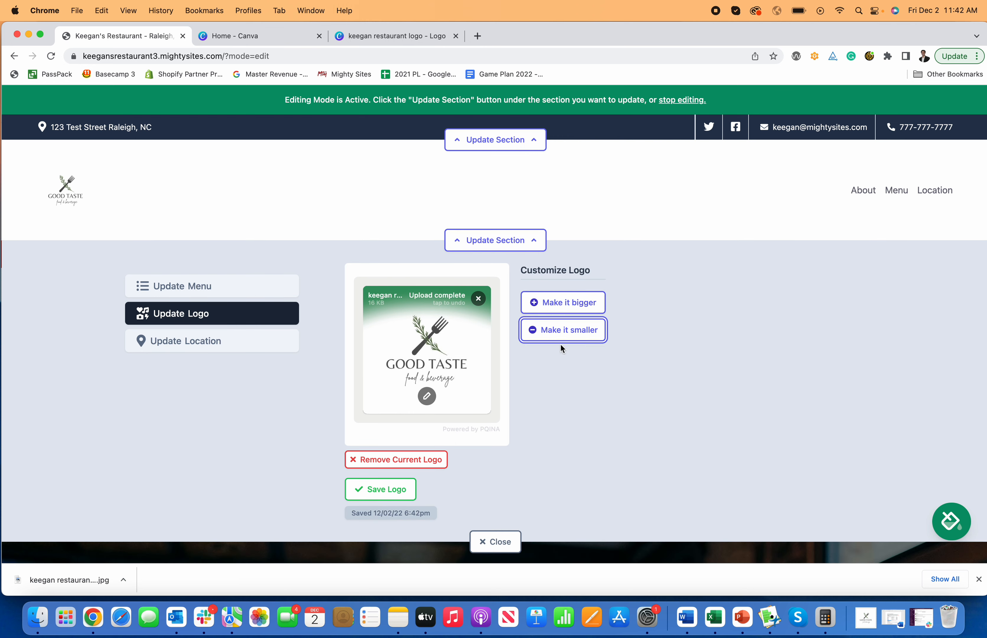
click(565, 309)
click(379, 498)
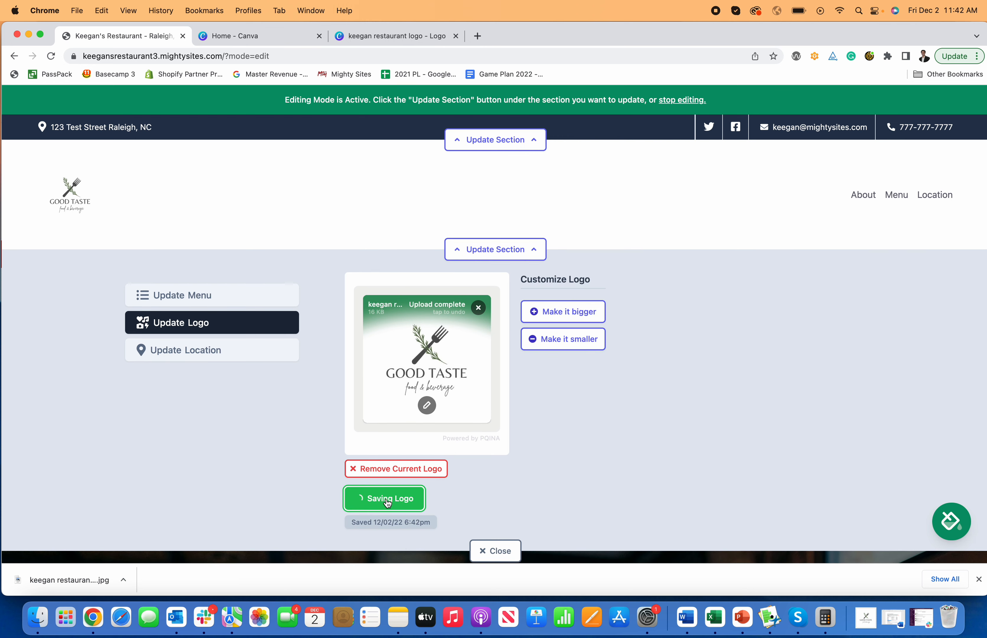
Step: Open the uploaded logo in the image editor and crop the empty space above and below the artwork
click(427, 406)
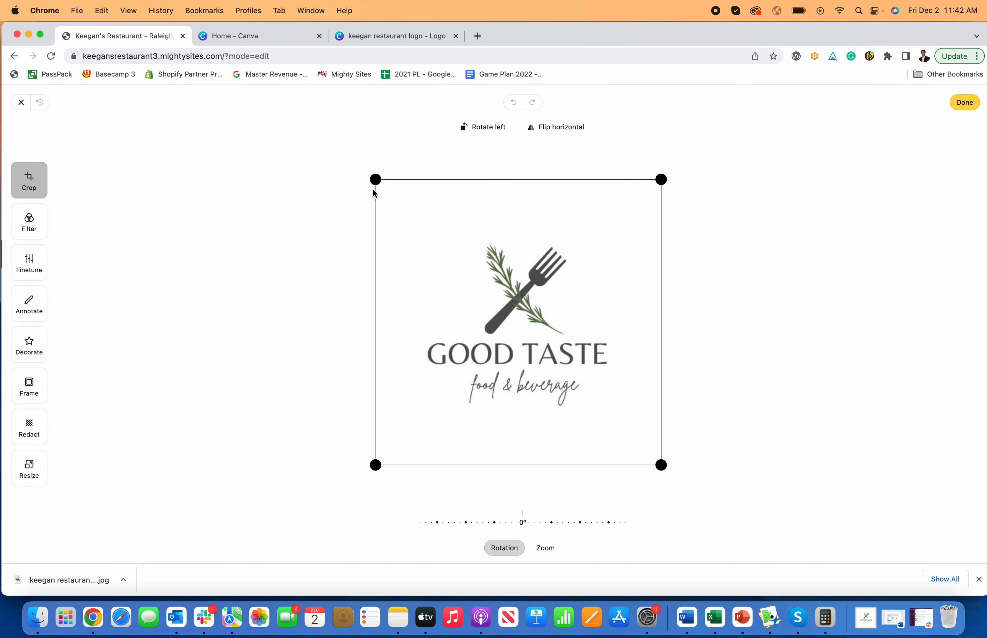
drag(376, 180, 377, 238)
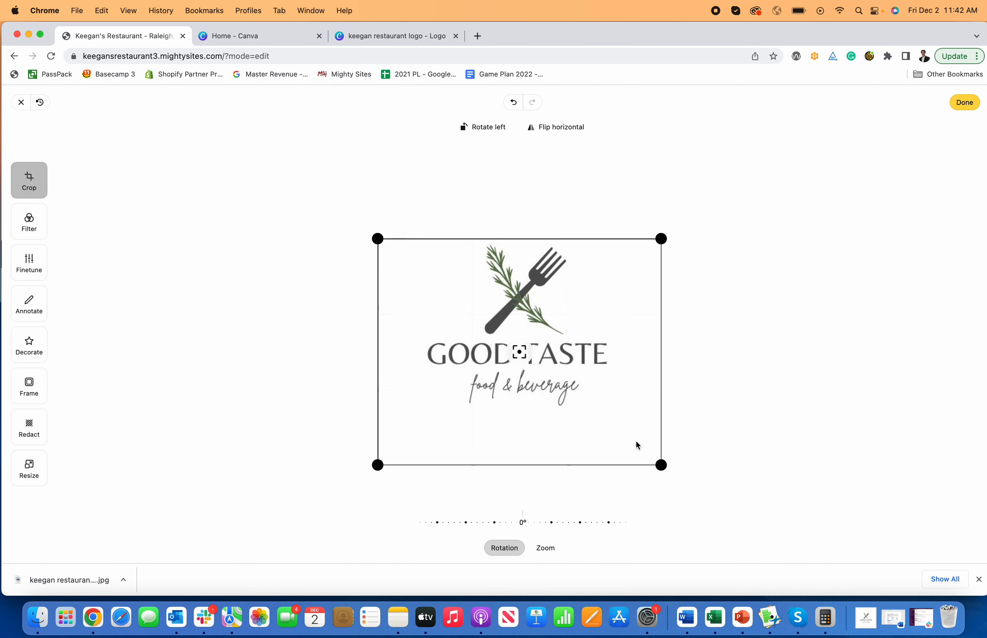
drag(658, 458, 654, 405)
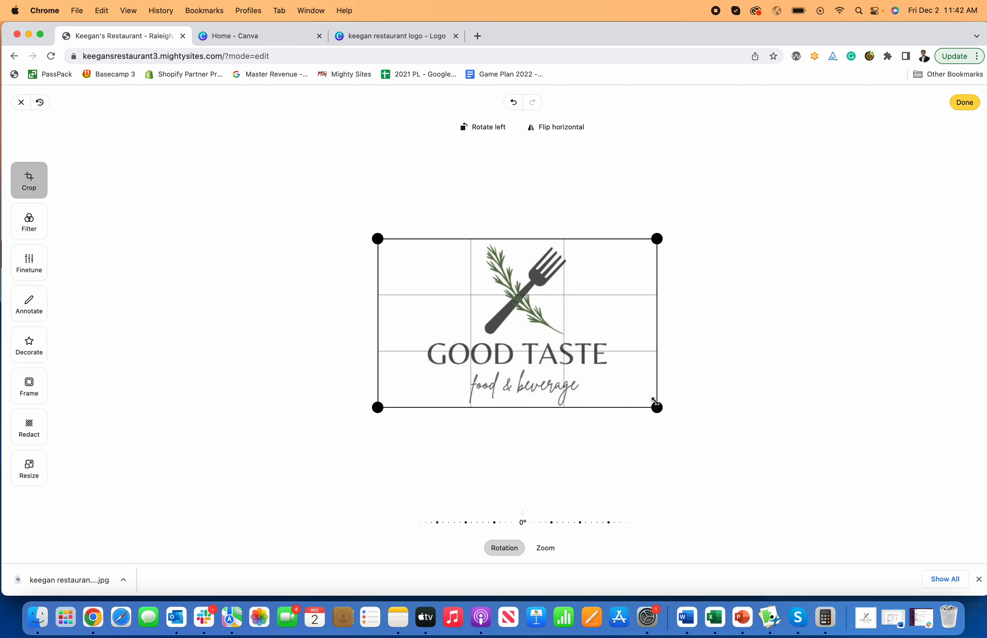
Step: Try the Warm filter on the logo image, then apply the Chrome filter instead
click(37, 222)
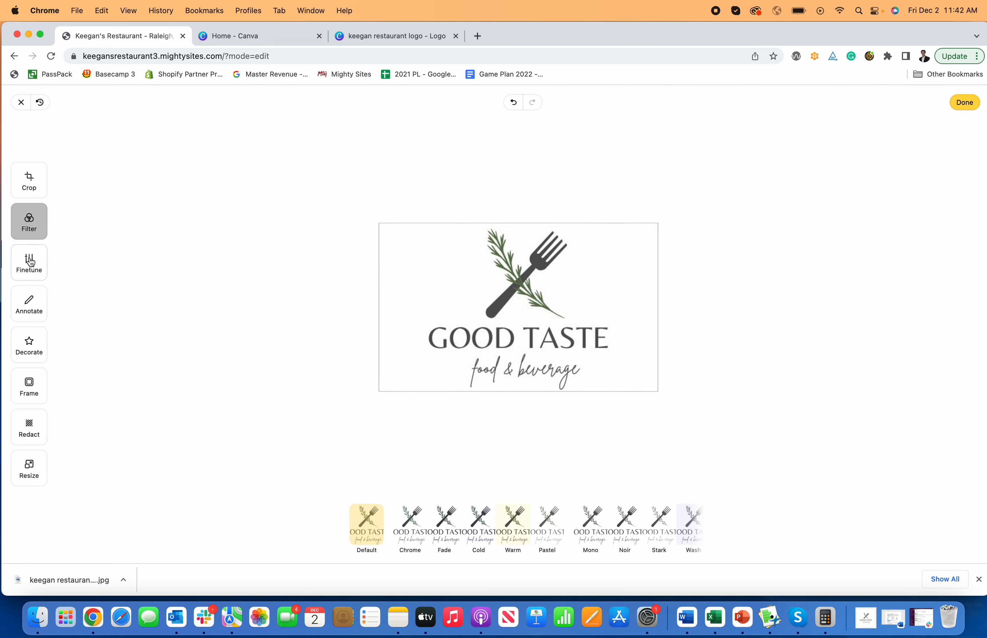
click(479, 514)
click(514, 520)
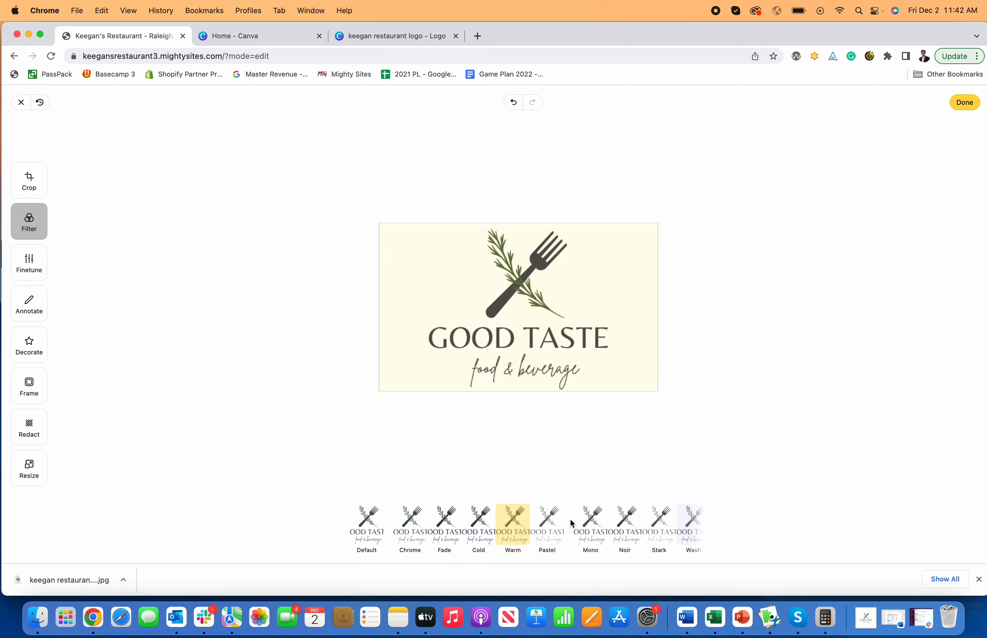
click(410, 523)
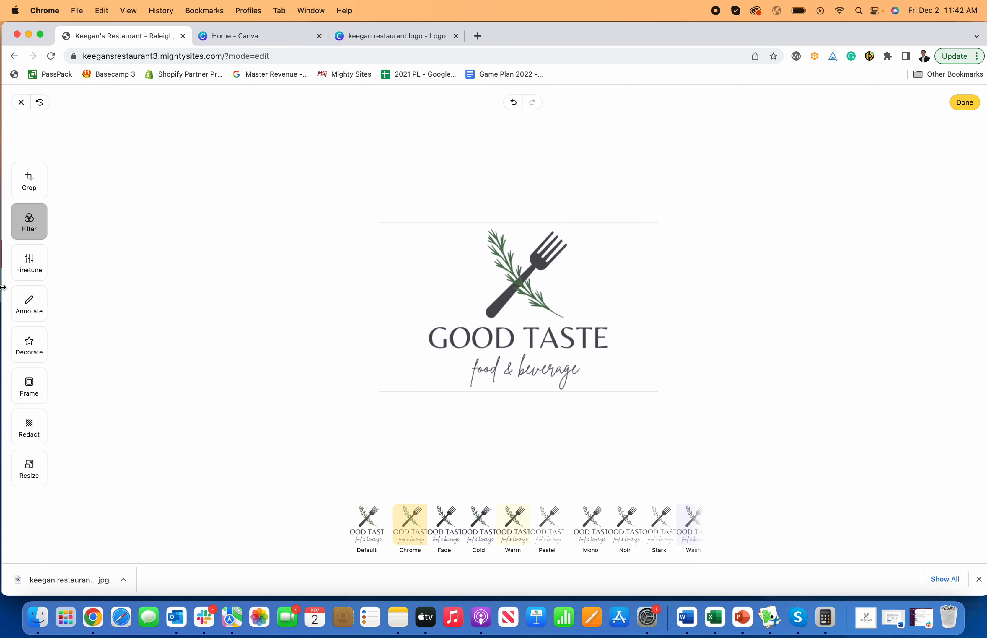
Step: Look through the fine-tuning and annotation options, finish the image edits, save the edited logo, and close the header section editor
click(39, 272)
click(33, 311)
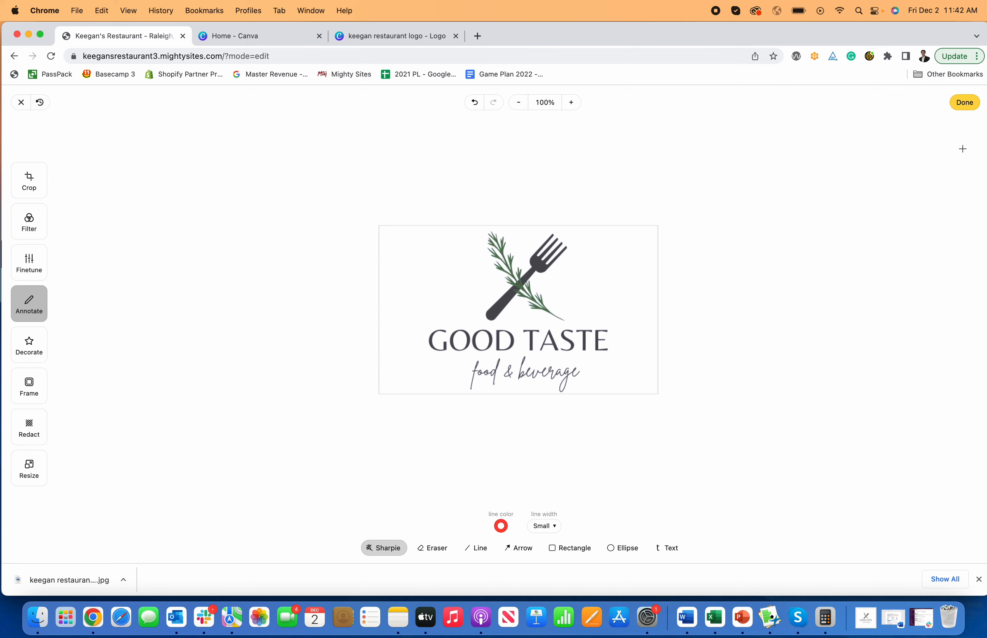
click(964, 106)
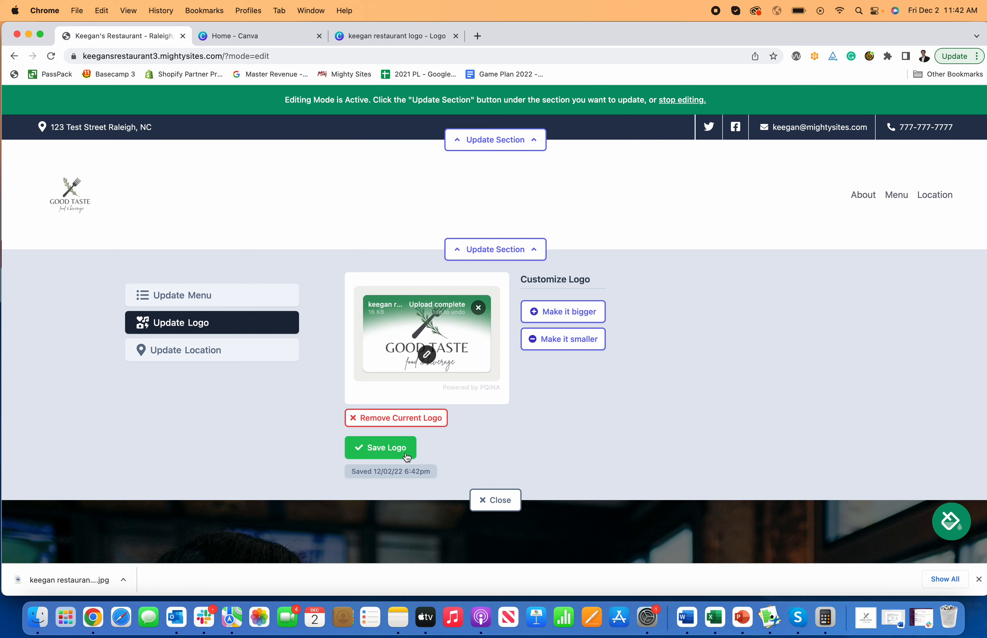
click(390, 448)
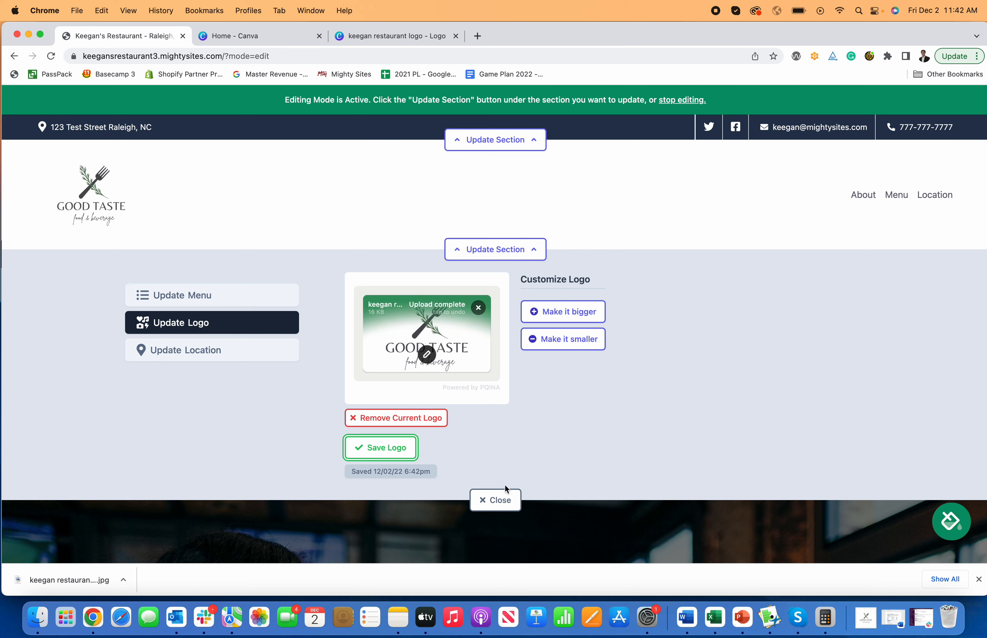
click(491, 249)
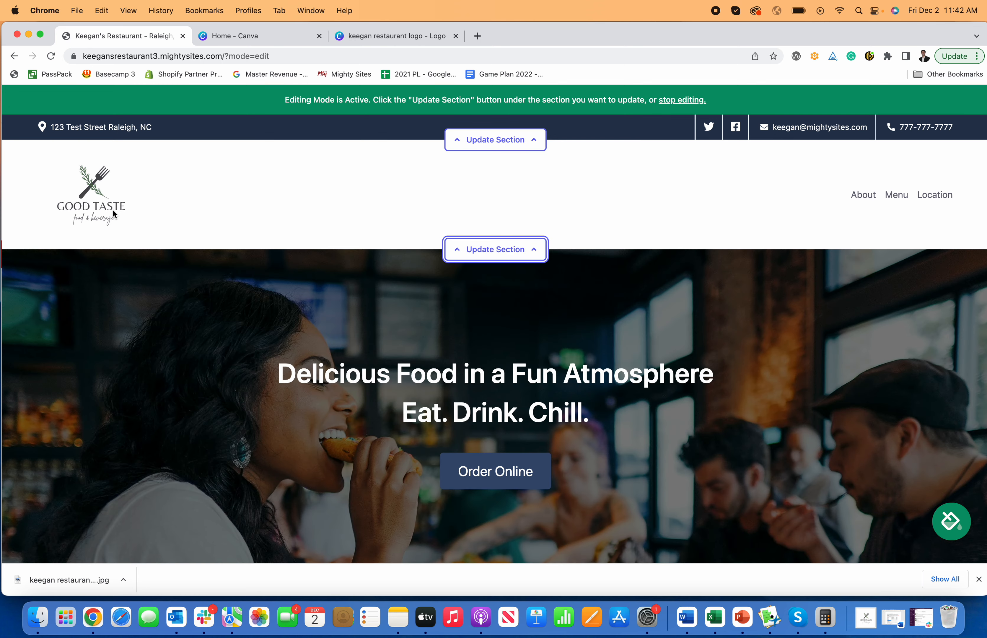
Step: Look over the page's sections and open the editor of the "Delicious Food in a Fun Atmosphere" hero section
scroll(723, 272, down, 4)
scroll(725, 274, up, 4)
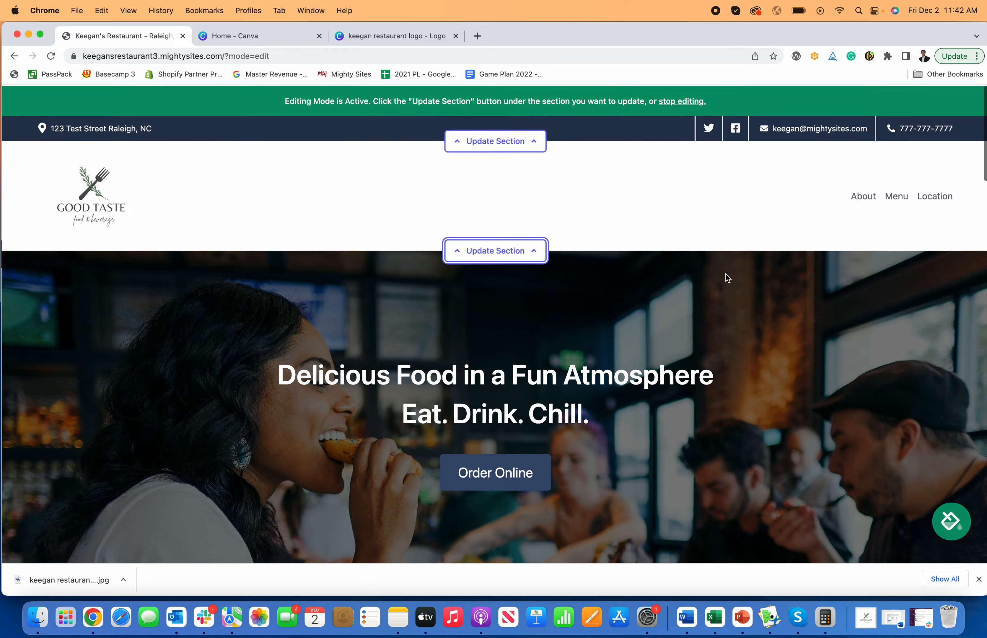
scroll(725, 274, down, 7)
scroll(725, 274, down, 10)
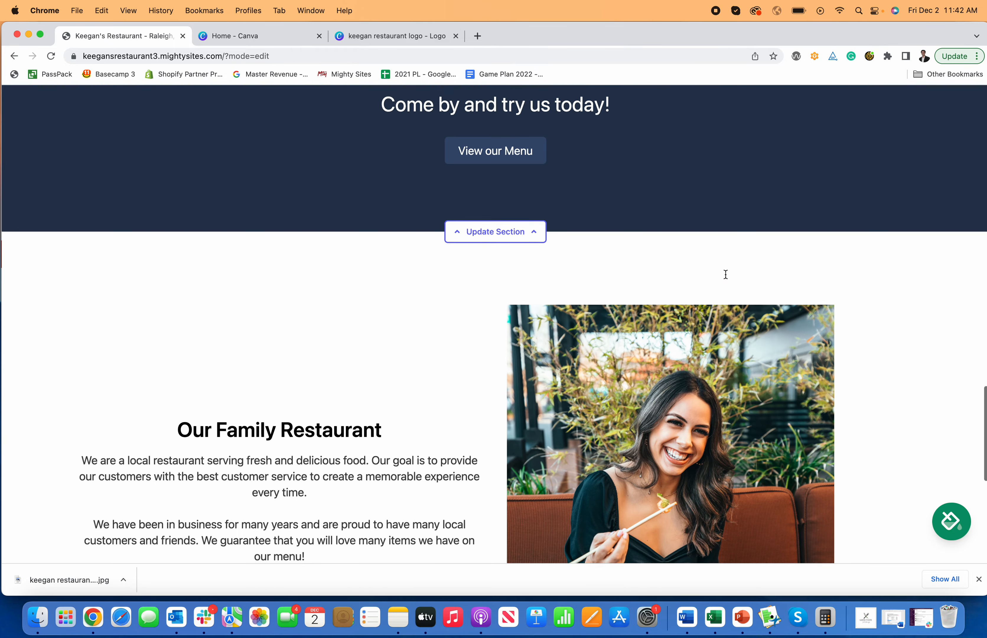
scroll(726, 274, up, 15)
scroll(723, 275, down, 3)
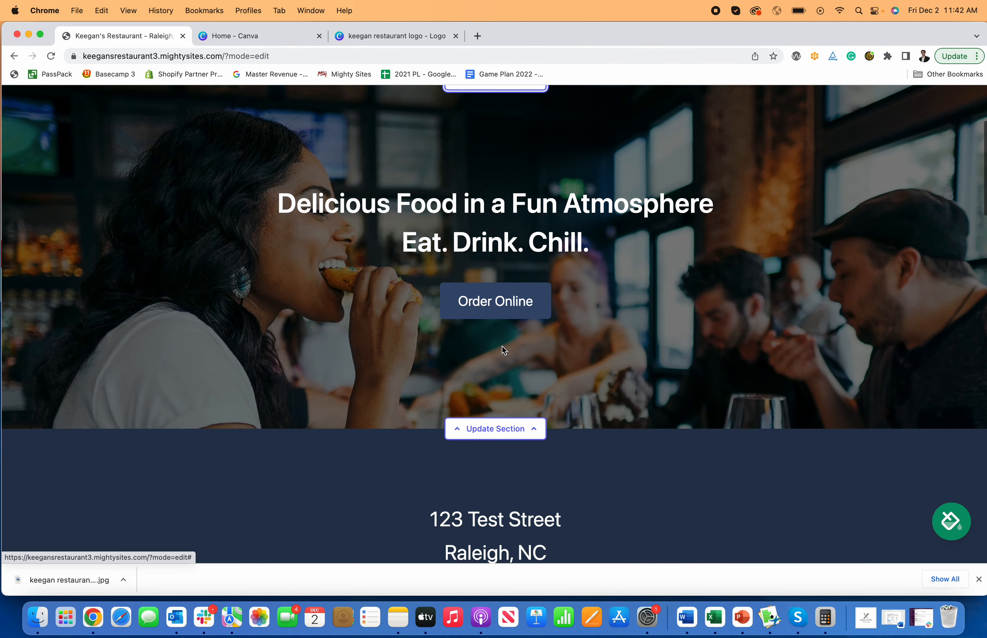
click(514, 429)
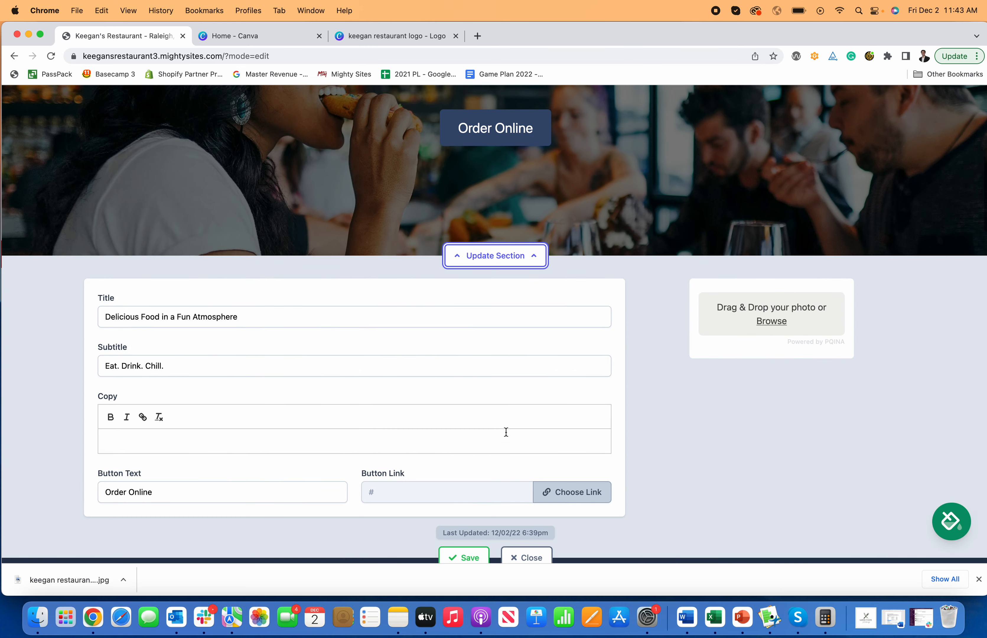
Step: Examine the link options for the Order Online button, including linking to another website, without setting a link
click(569, 493)
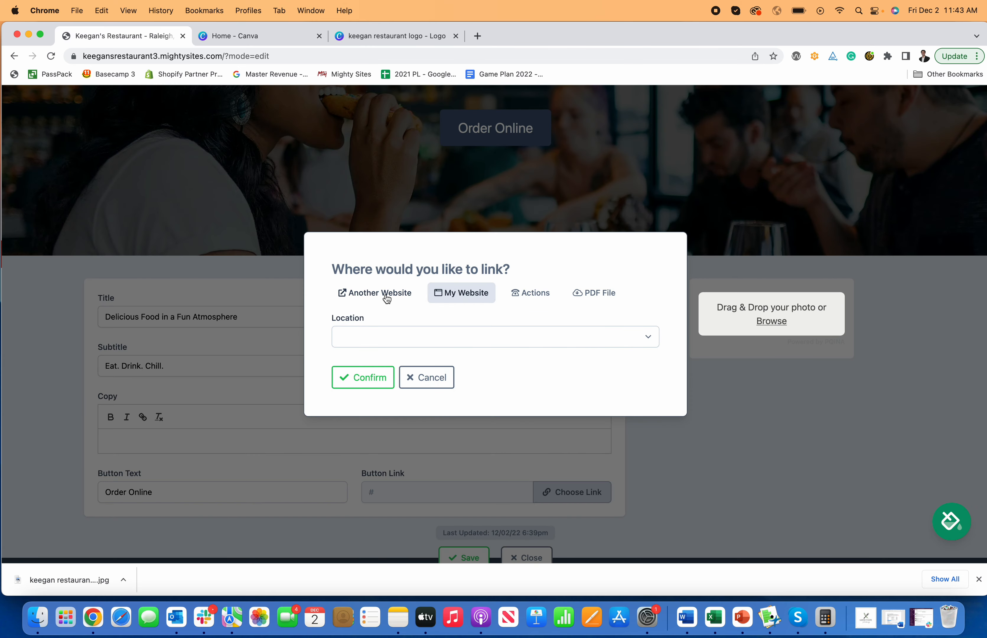
click(384, 293)
click(418, 381)
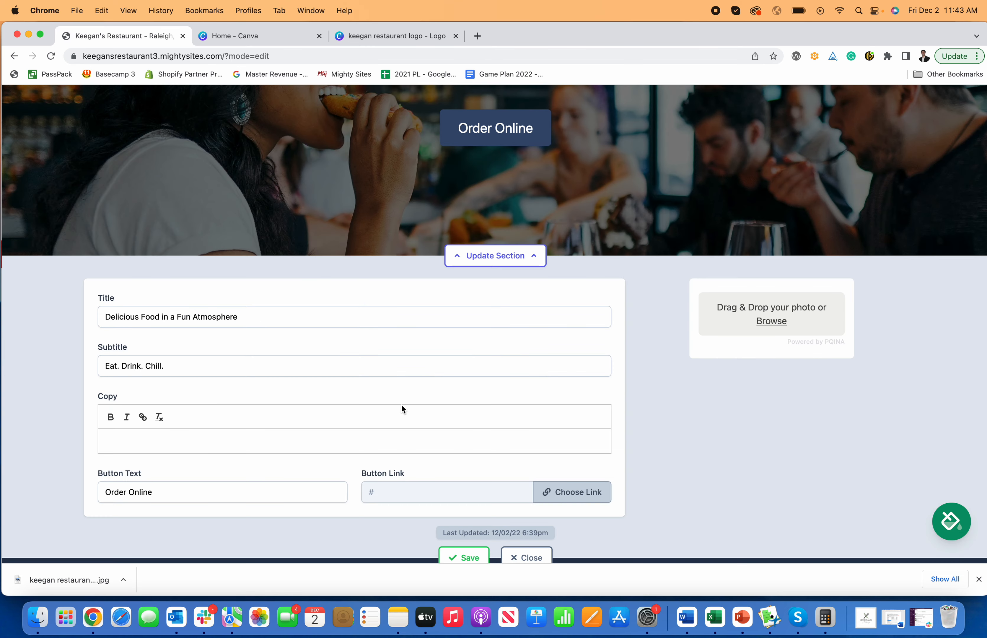
scroll(414, 478, up, 3)
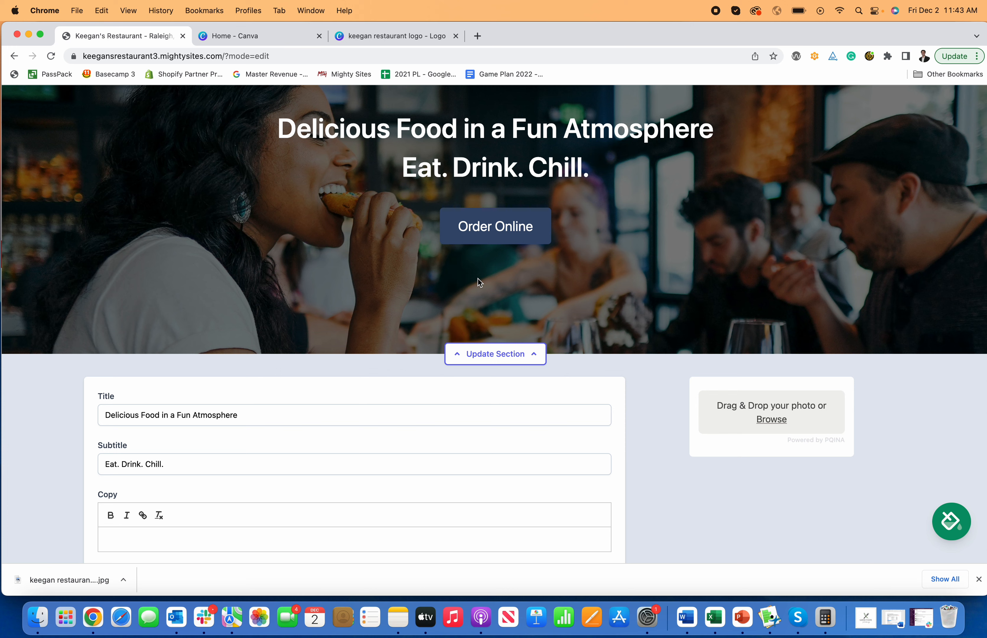
Step: Change the hero section's button text to "Reserve A Table"
scroll(583, 365, down, 2)
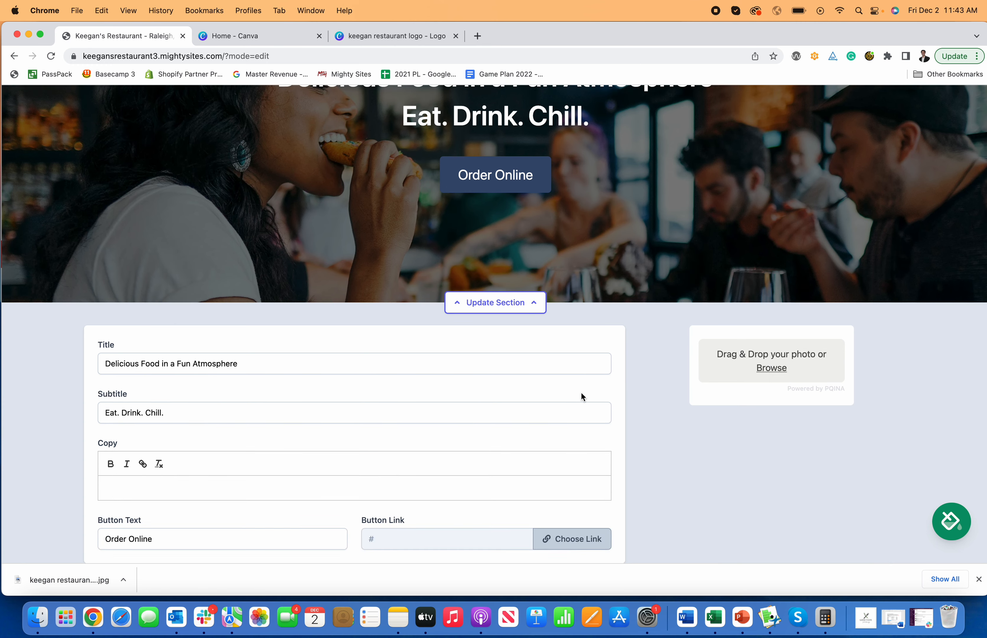
scroll(582, 394, down, 6)
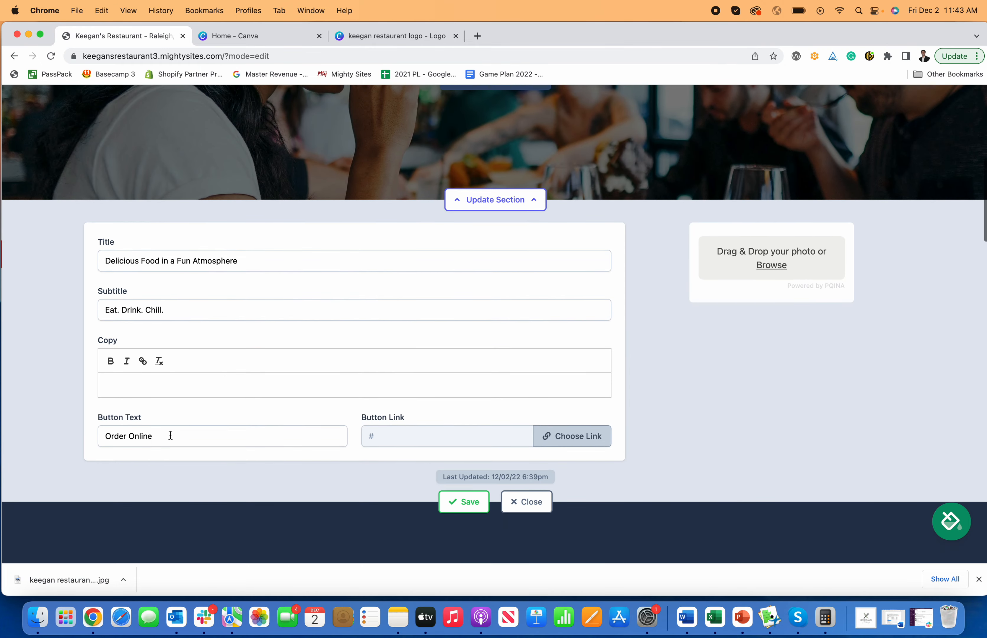
double_click(172, 432)
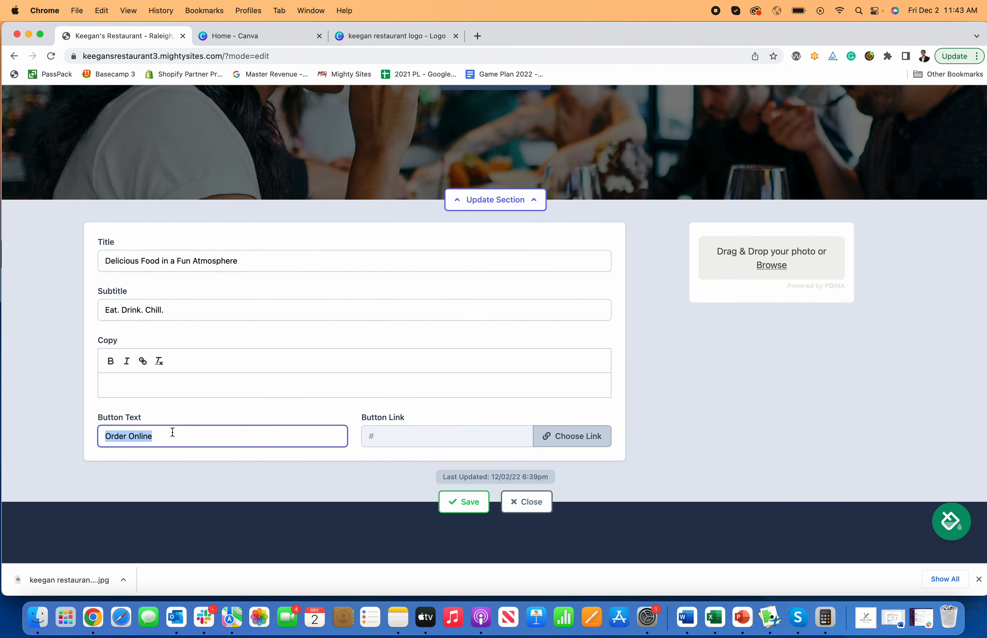
text(Reserve A Table)
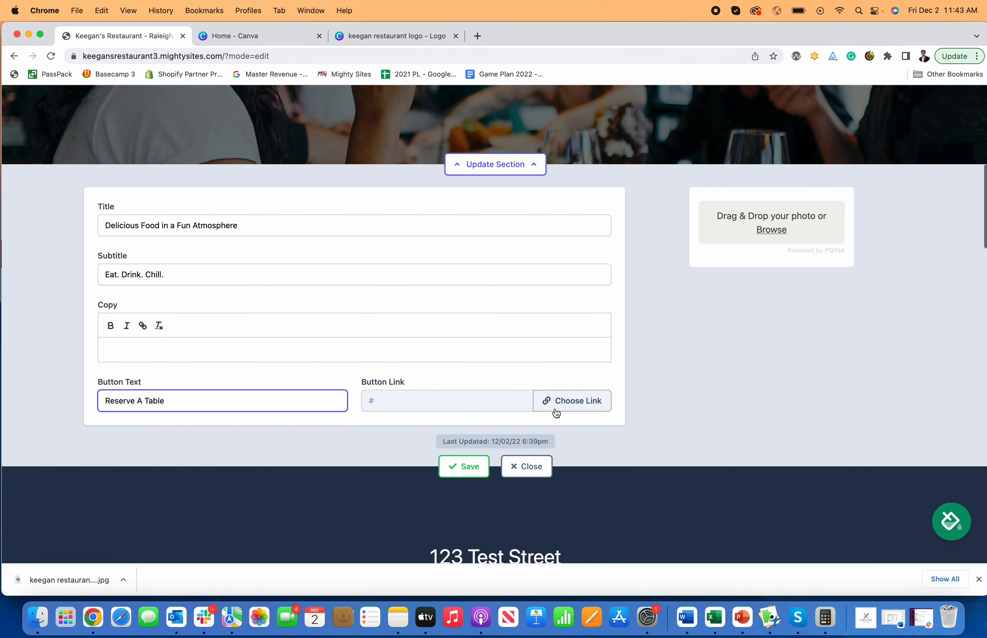
Step: Set the Reserve A Table button's link to the Click to Call action and confirm it
click(553, 408)
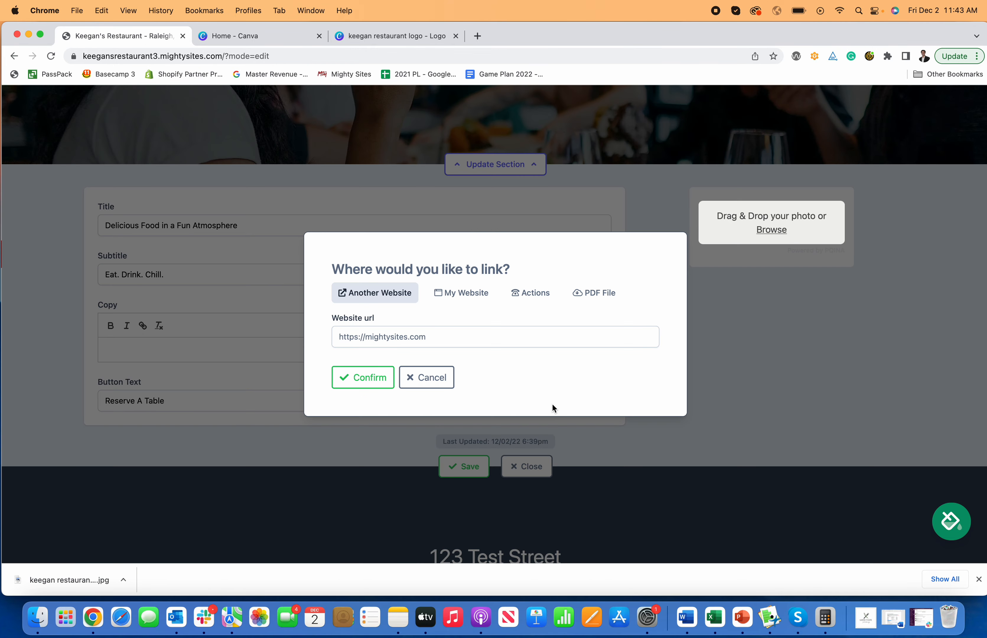
click(494, 295)
click(532, 297)
click(407, 257)
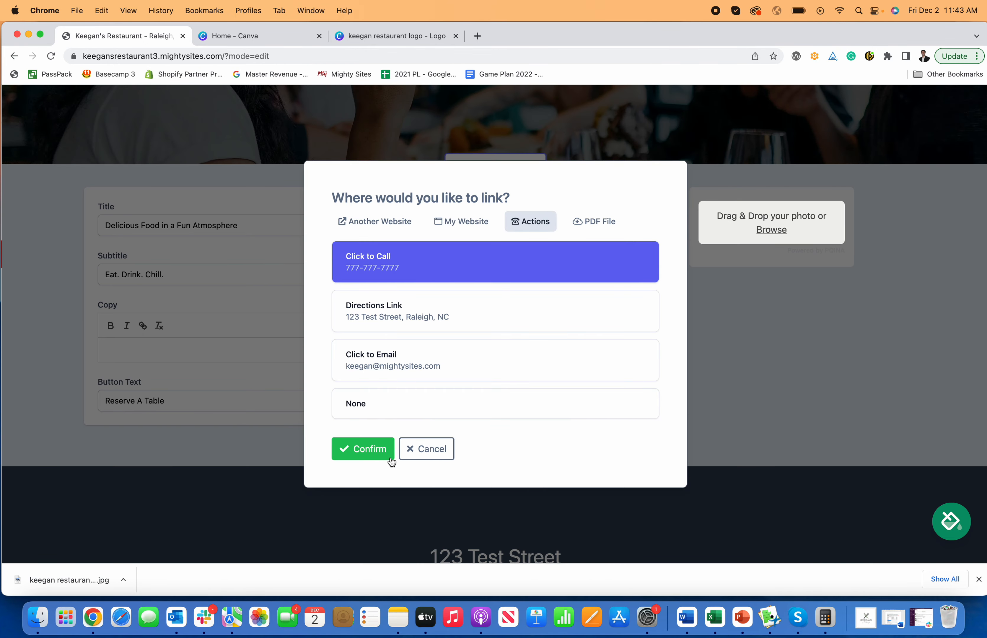
click(363, 448)
Step: Save the hero section's changes and close its editor
click(460, 466)
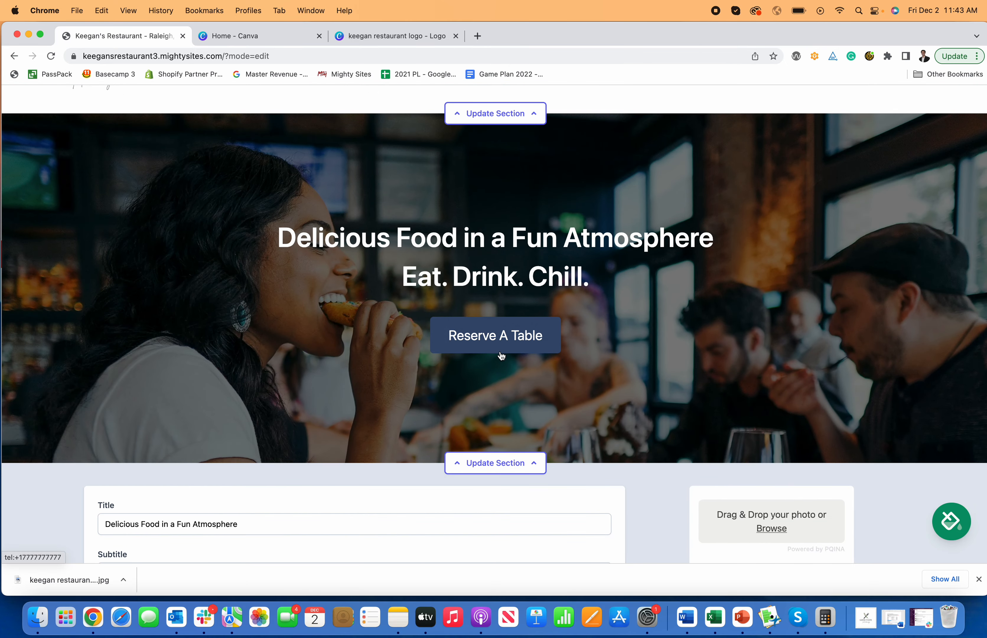
scroll(521, 371, down, 10)
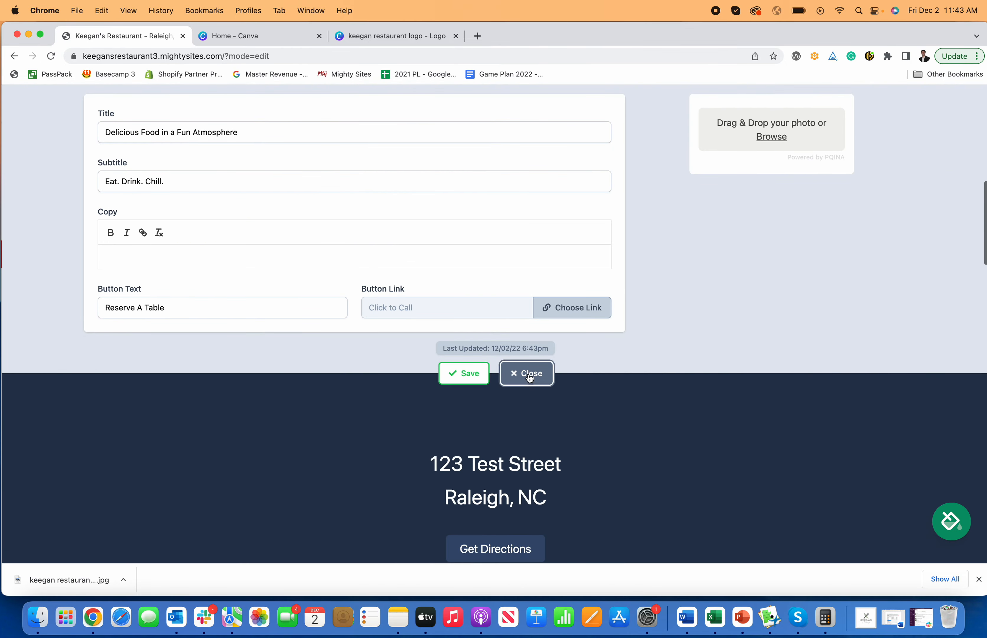
click(526, 373)
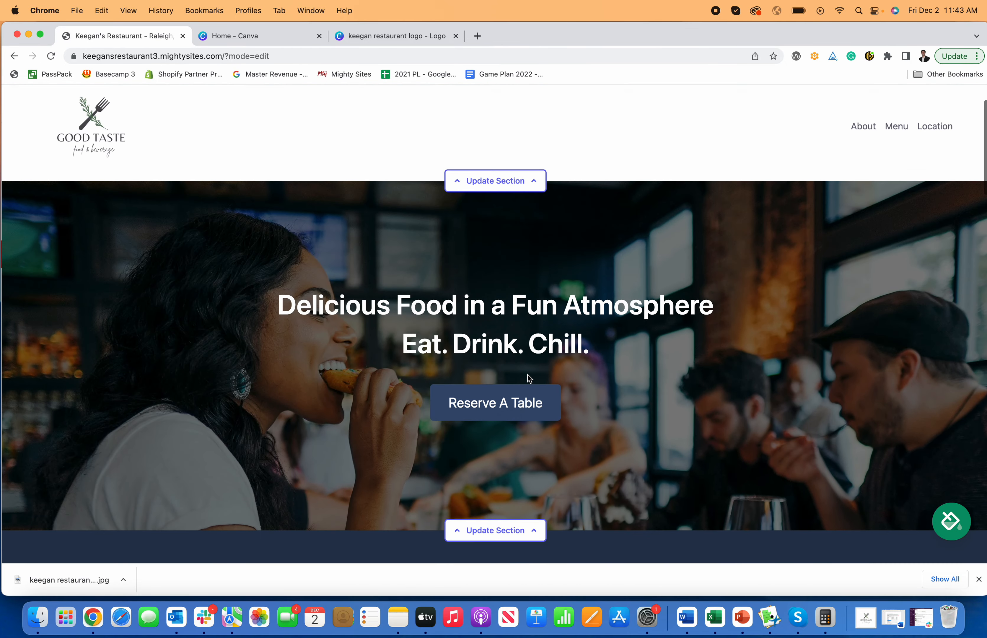
Step: Test the Get Directions button in the address section, and close the map tab it opens
scroll(527, 375, down, 3)
scroll(531, 377, down, 5)
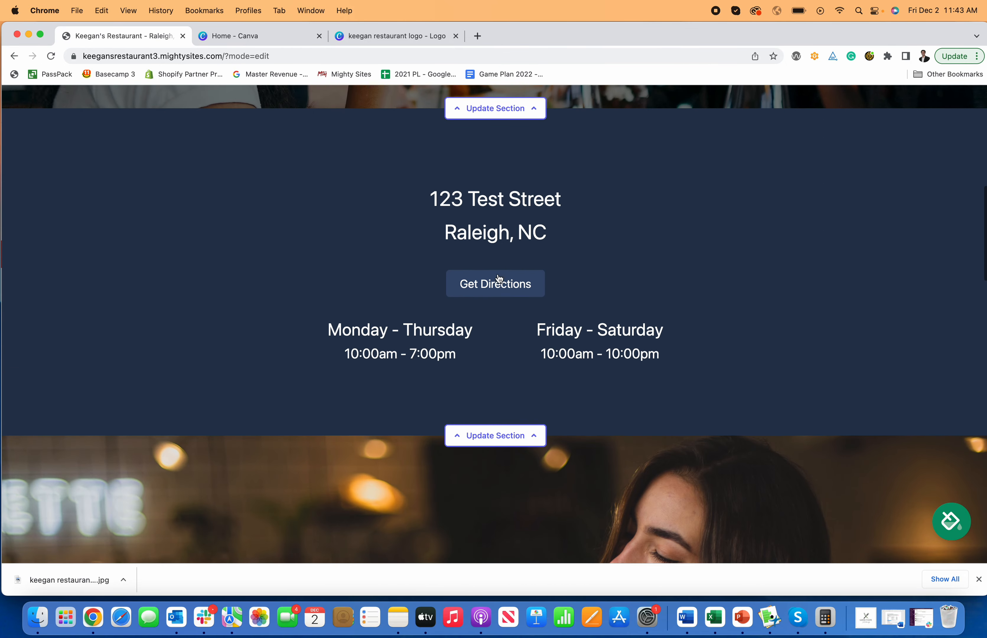
click(524, 292)
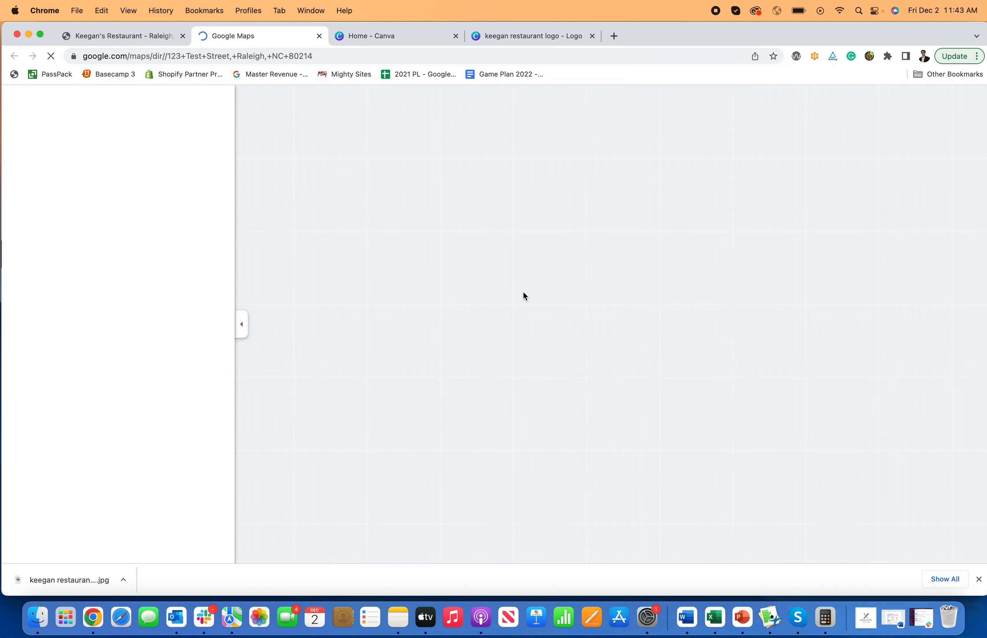
click(319, 36)
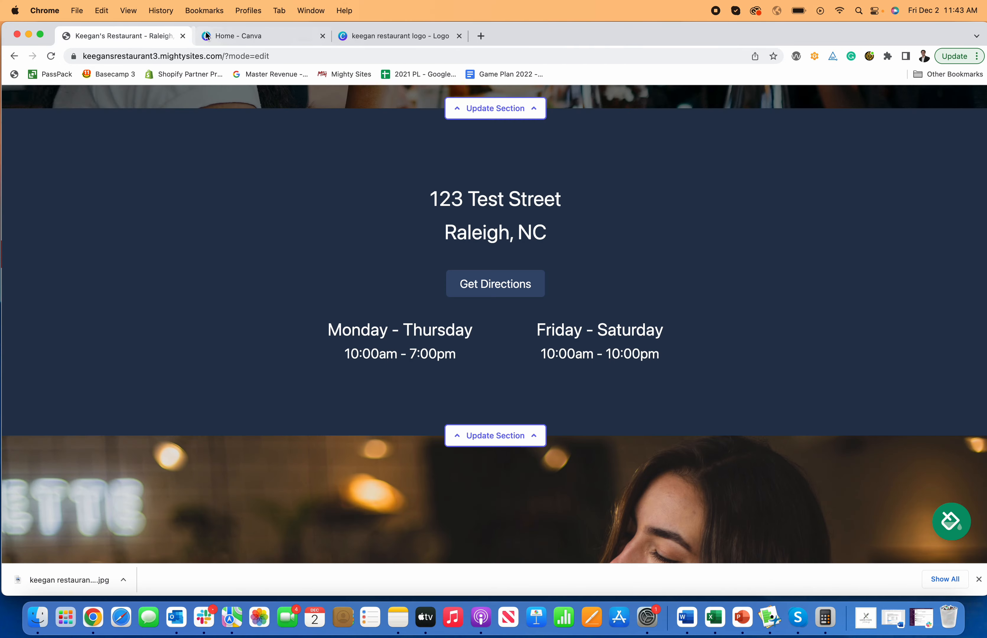
Step: Look over the page's sections and open the editor of the "We are a local restaurant" text section
scroll(532, 332, up, 15)
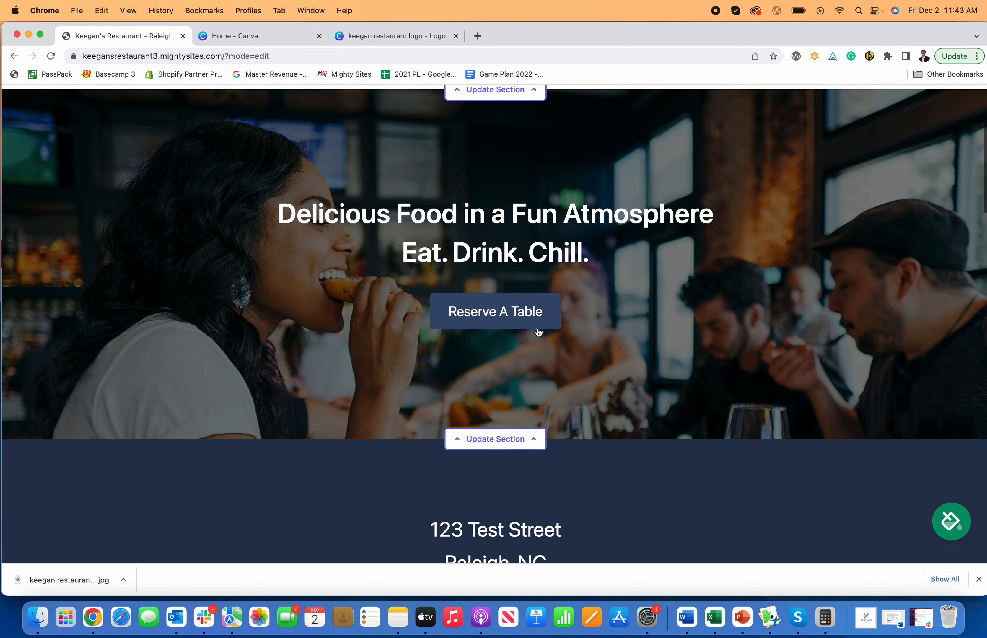
scroll(539, 333, down, 15)
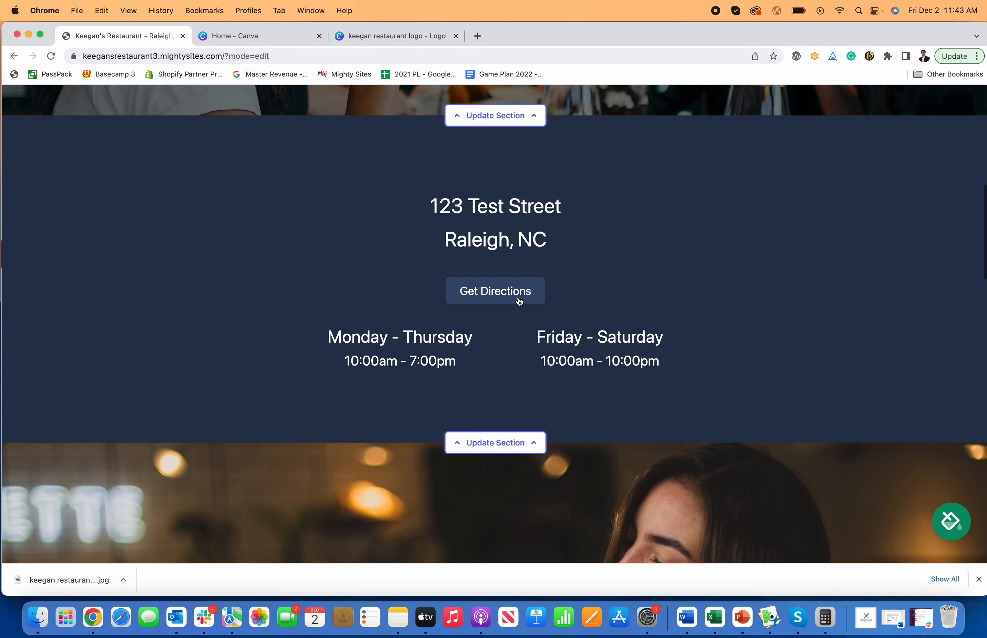
scroll(524, 301, down, 10)
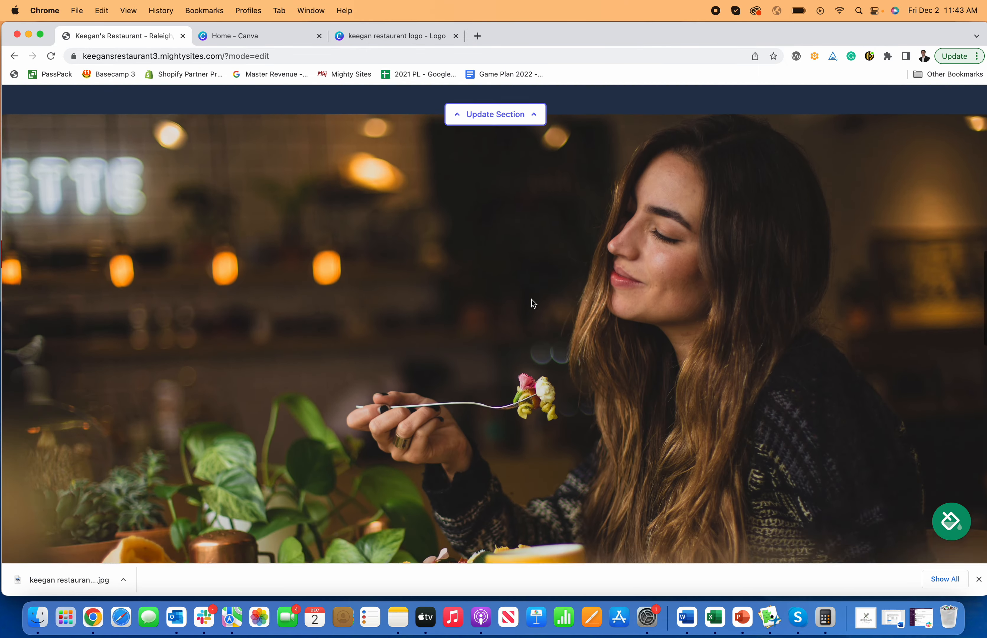
scroll(531, 300, down, 6)
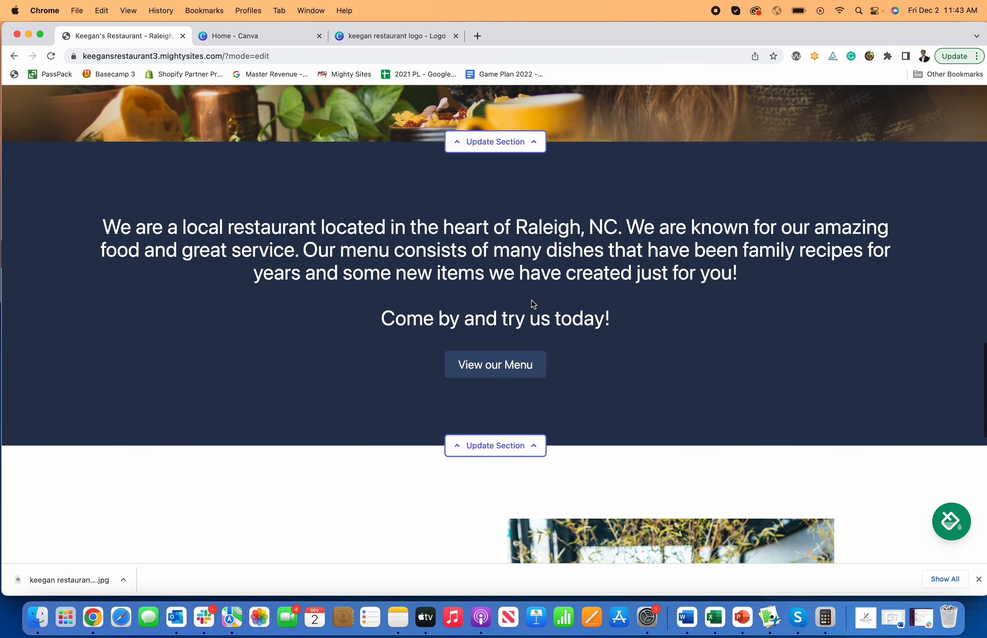
scroll(522, 368, down, 2)
scroll(504, 316, up, 3)
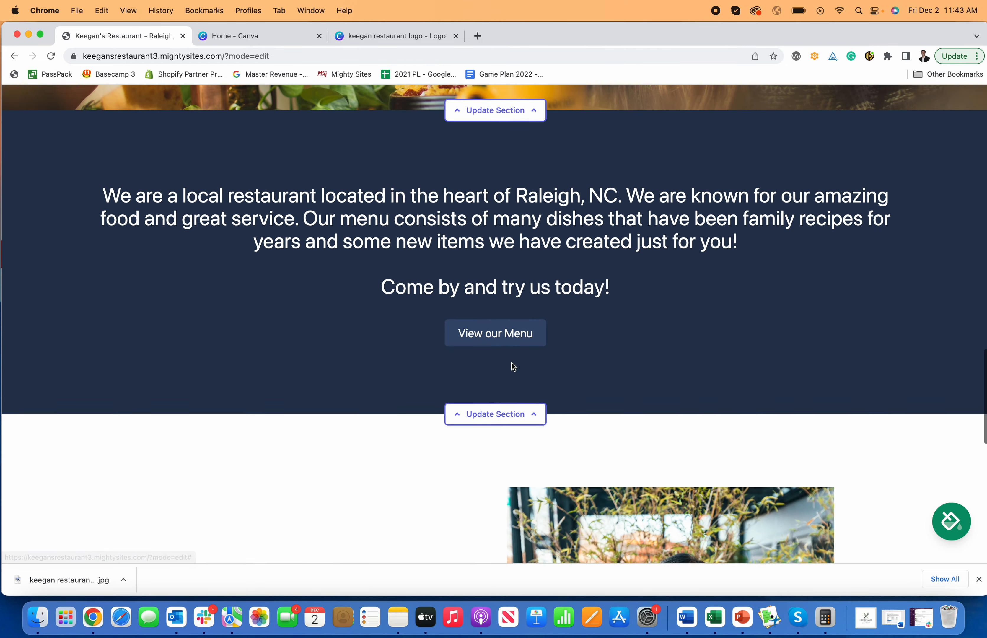
click(510, 458)
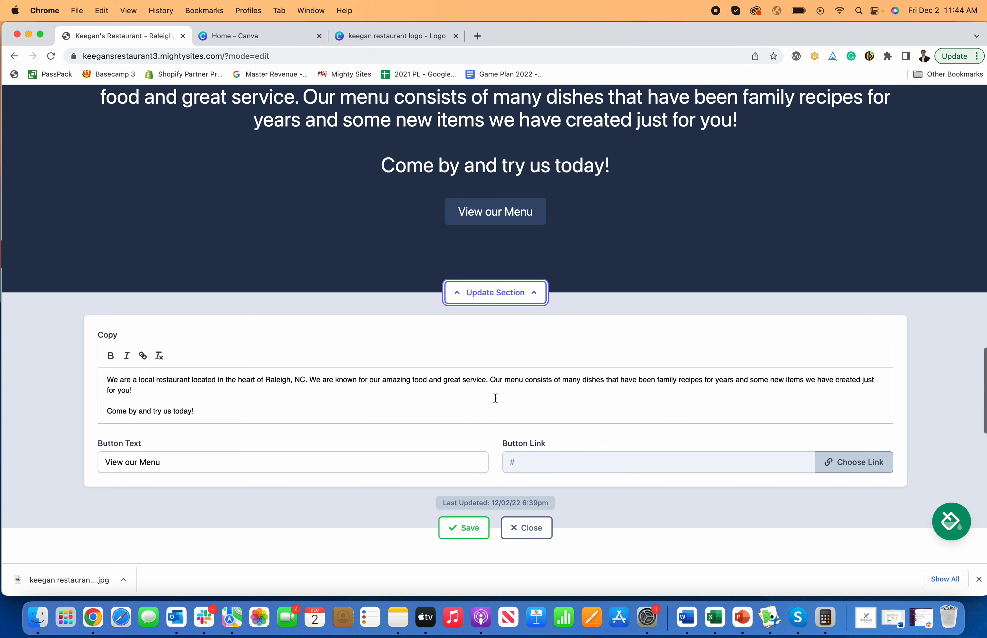
Step: Add the line "This is a one page restaurant website template." below "Come by and try us today!" in the section's copy
click(409, 415)
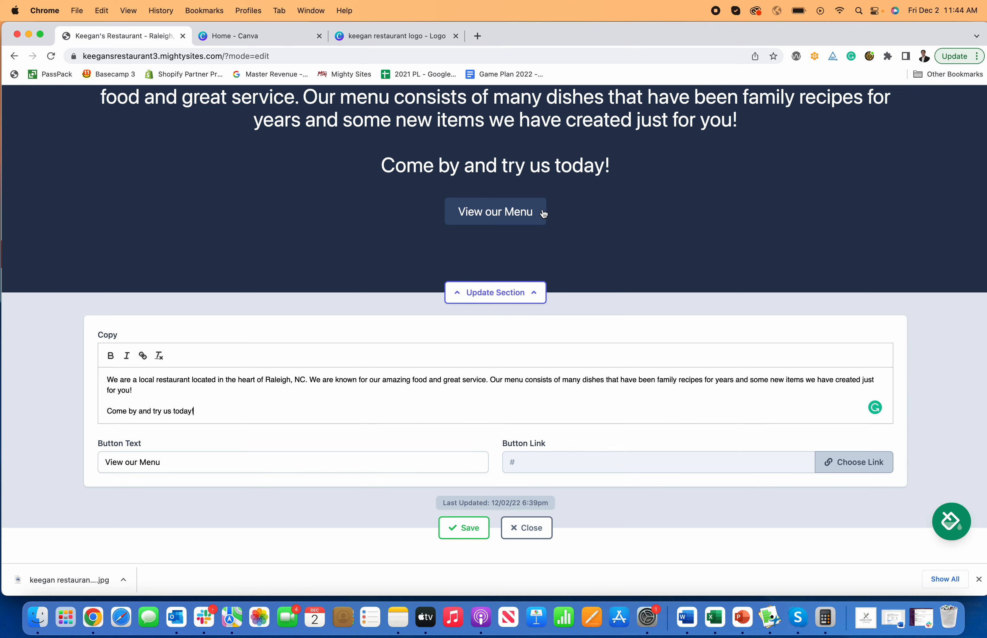
key(Return)
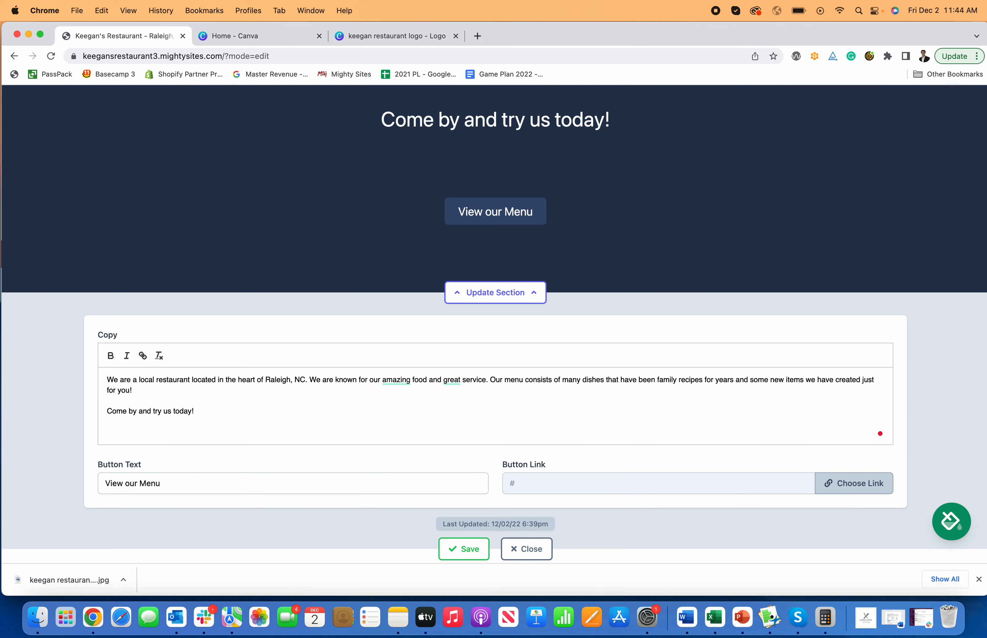
text(This is a o)
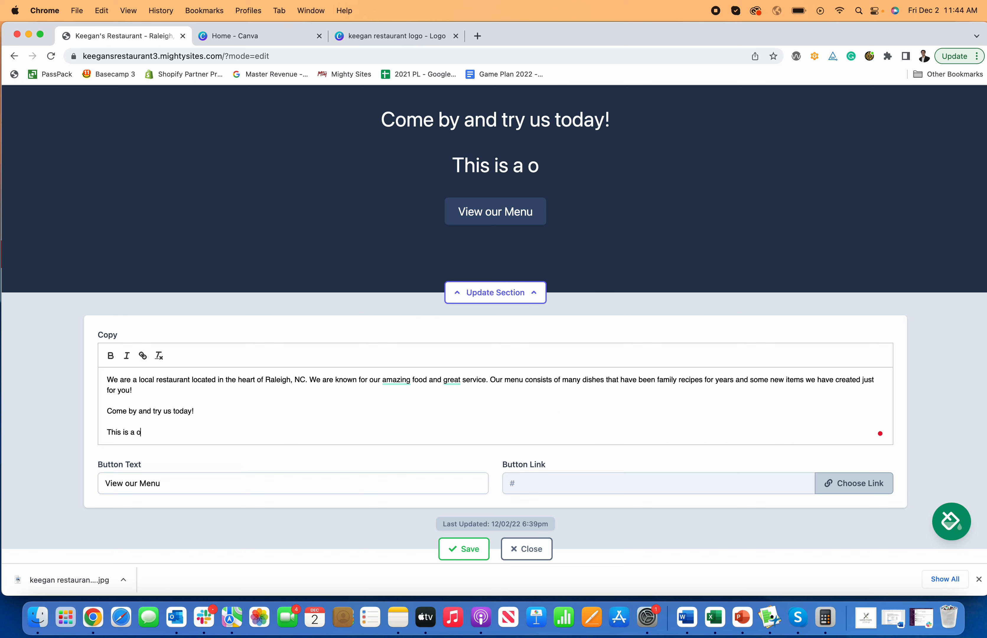
text(ne page restar)
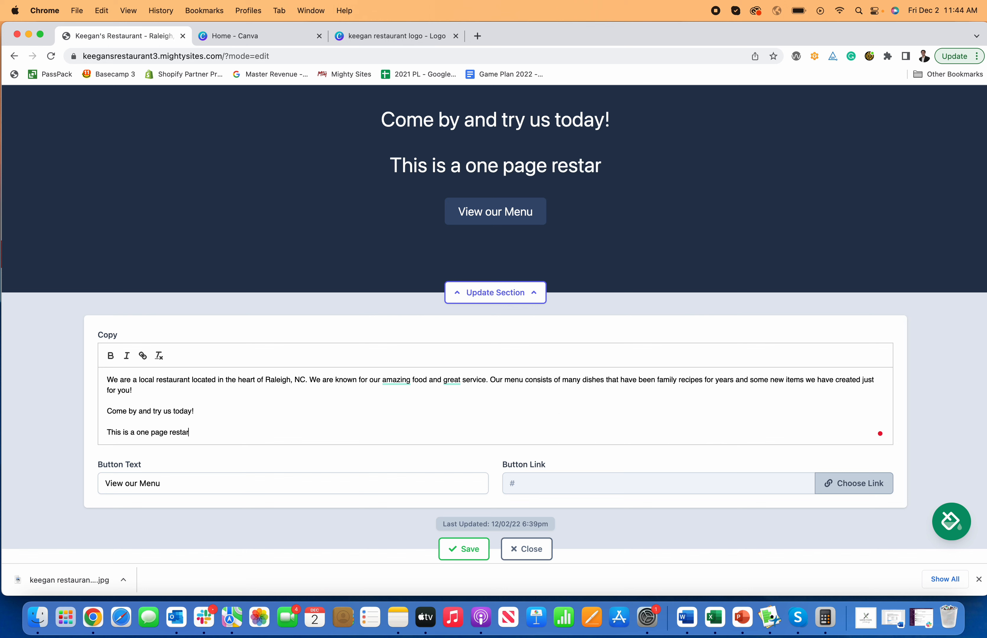
key(BackSpace)
key(BackSpace)
text(aura)
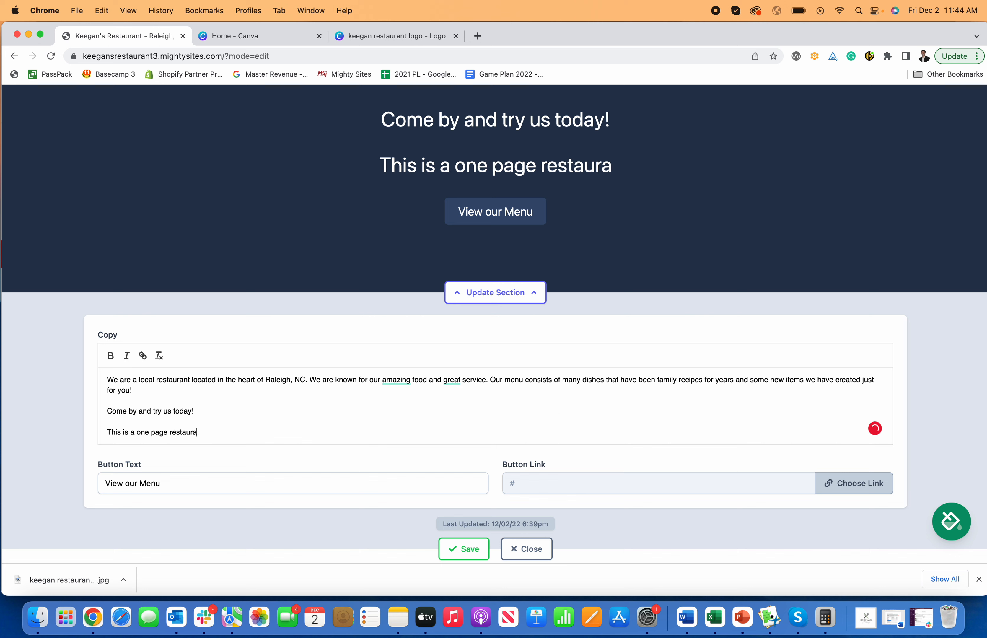
text(nt website template.)
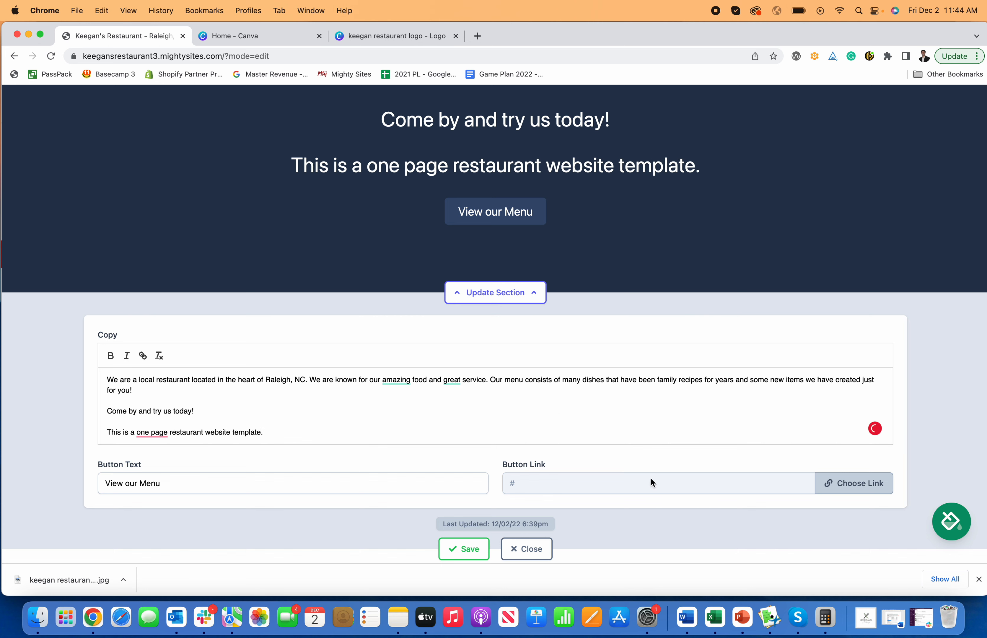
Step: Upload the PDF file Mighty_Menu as the View our Menu button's link, and save and close the section
click(299, 473)
click(852, 477)
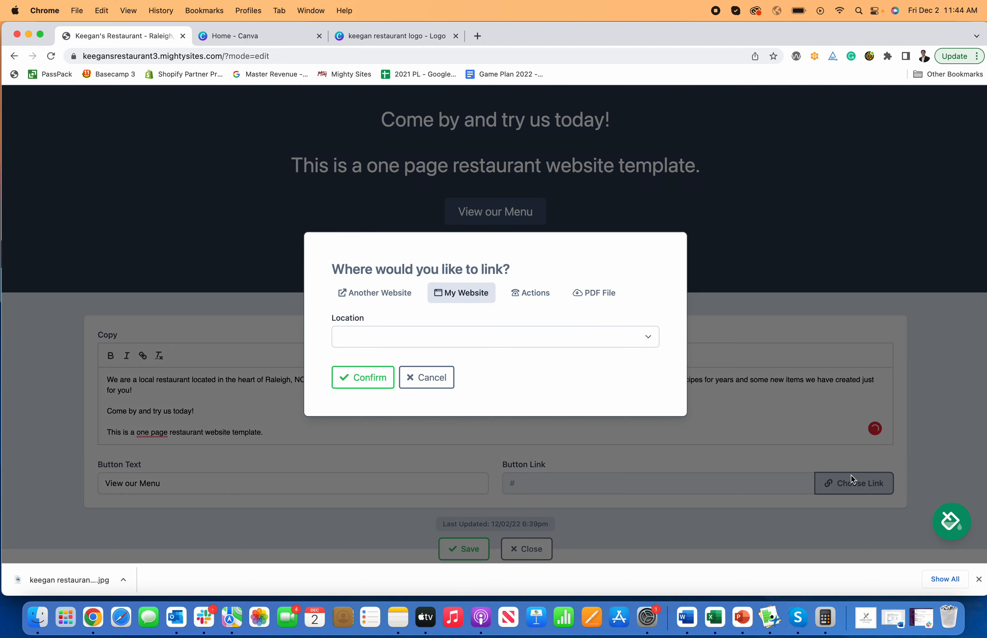
click(608, 299)
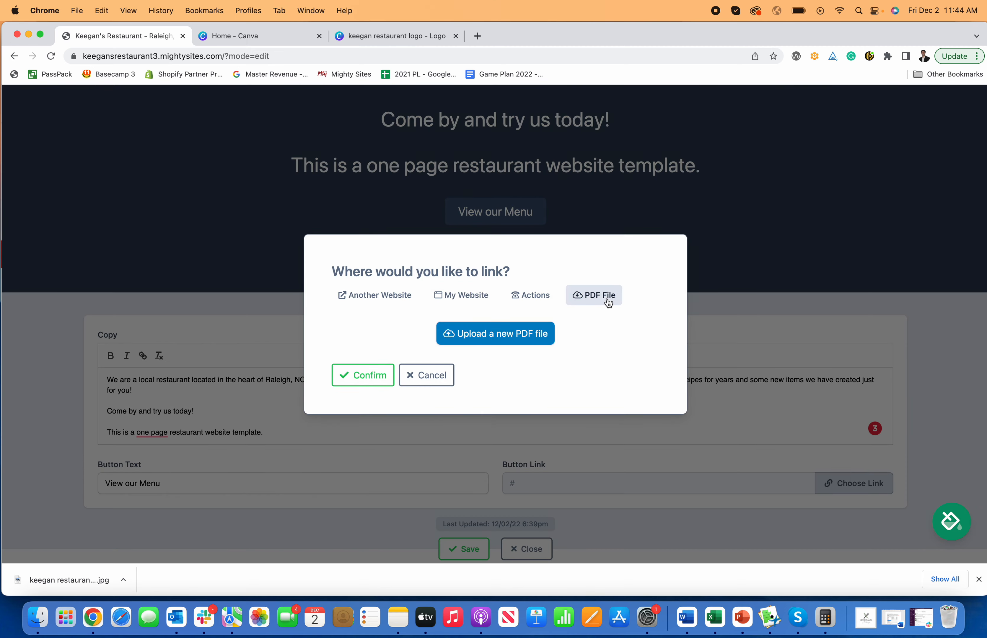
click(514, 333)
click(553, 324)
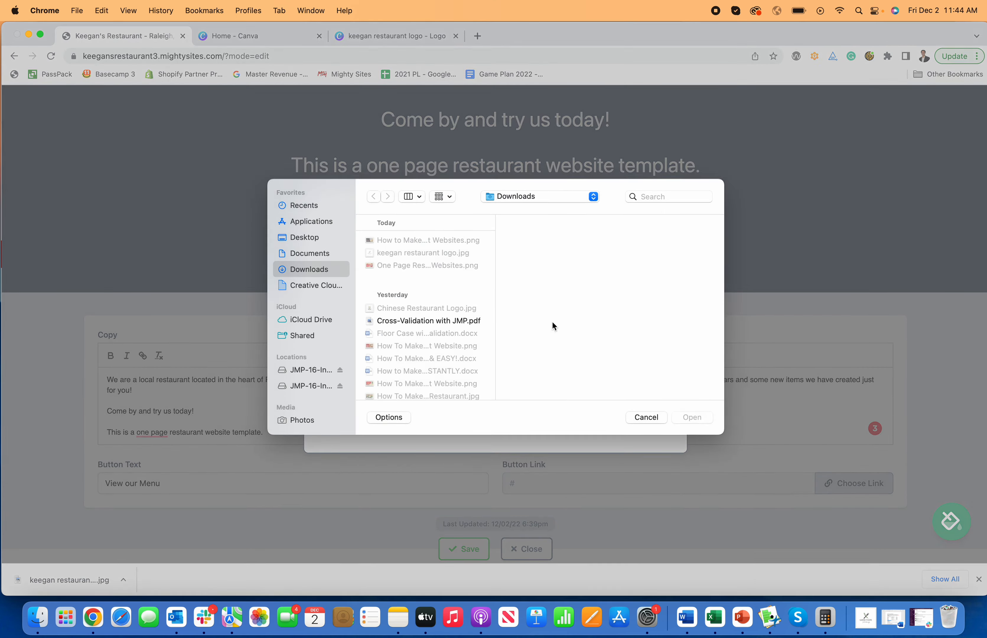
scroll(446, 305, down, 5)
click(412, 257)
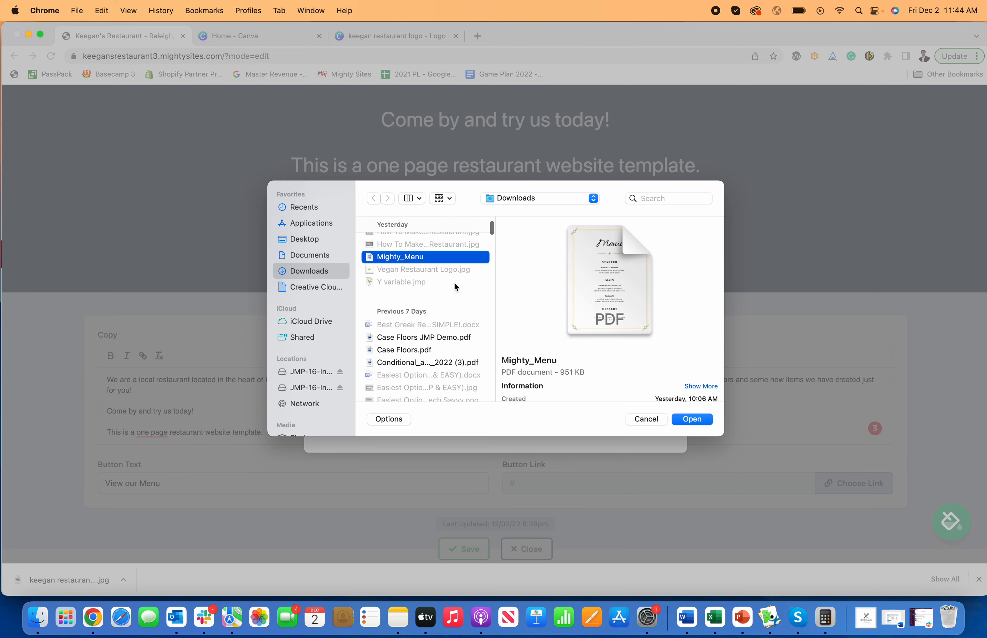
click(693, 419)
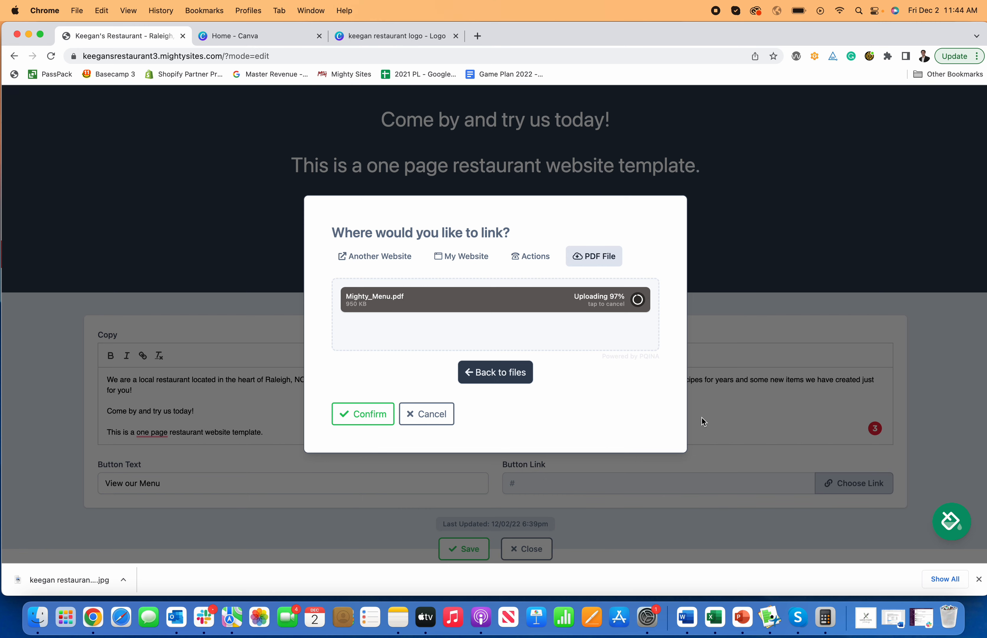
click(365, 394)
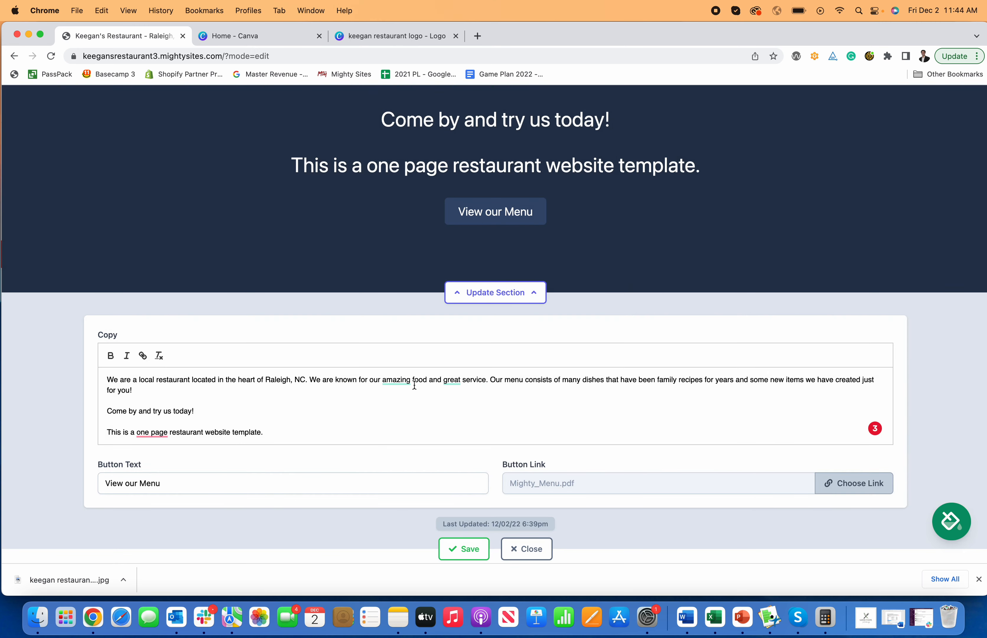
click(543, 553)
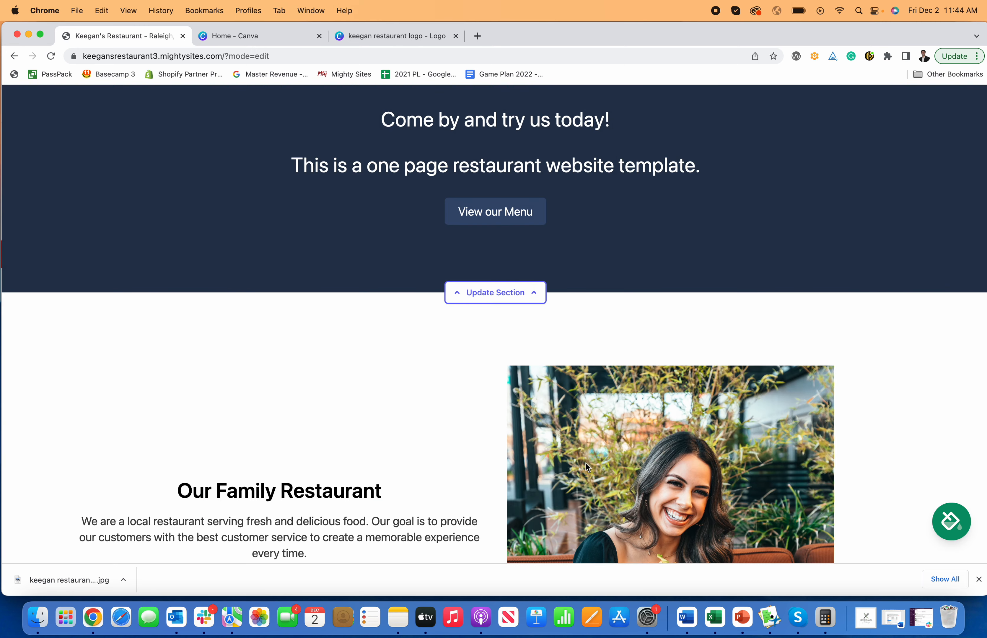
Step: Test the View our Menu button's PDF link, return to the website editor, and look over the page's remaining sections
scroll(585, 464, up, 6)
click(485, 492)
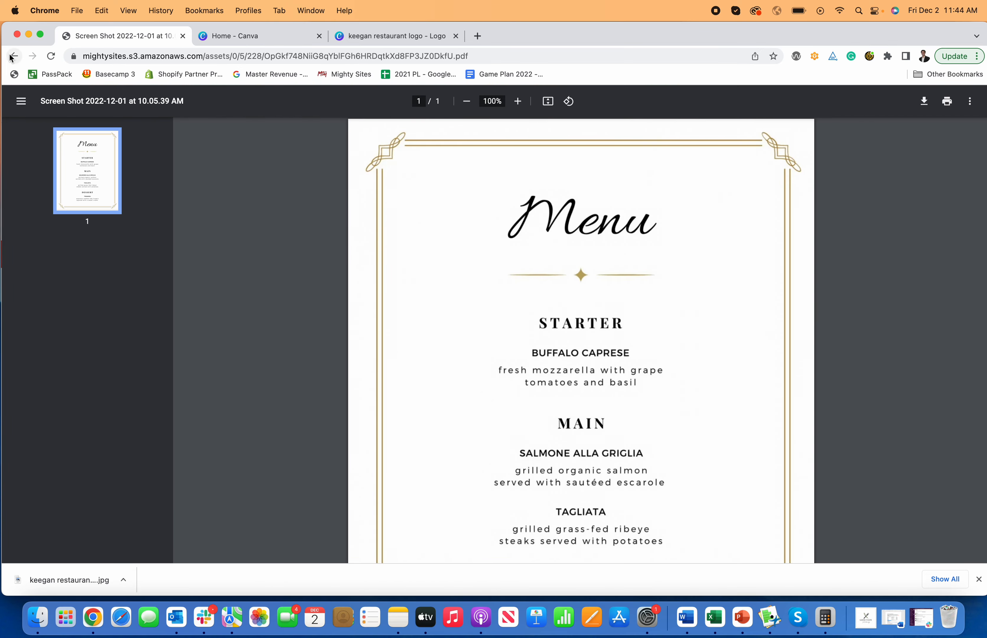
click(12, 57)
scroll(479, 368, down, 4)
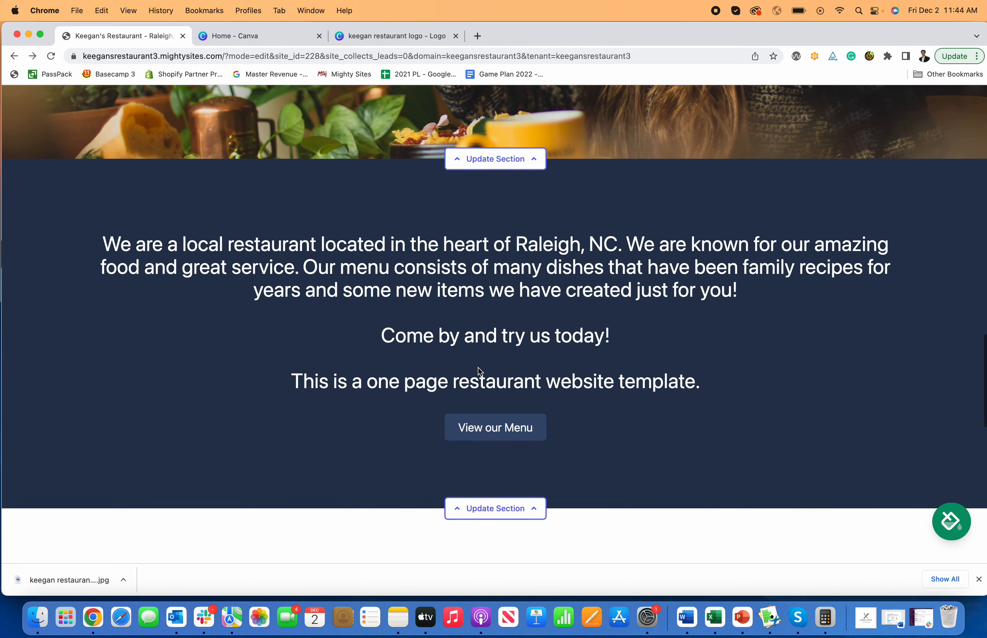
scroll(480, 371, down, 10)
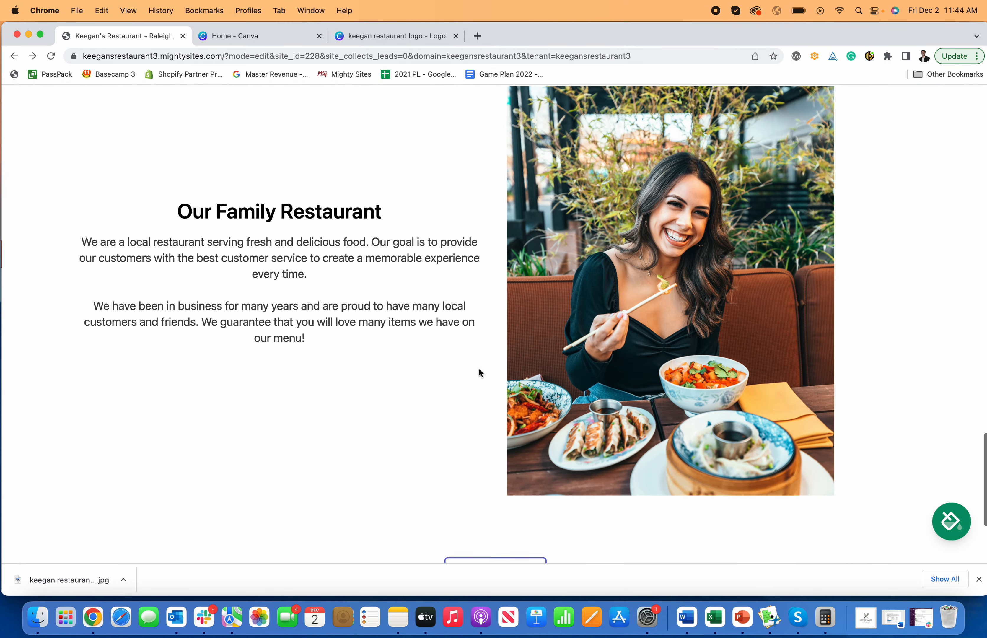
scroll(480, 366, down, 2)
scroll(480, 369, up, 15)
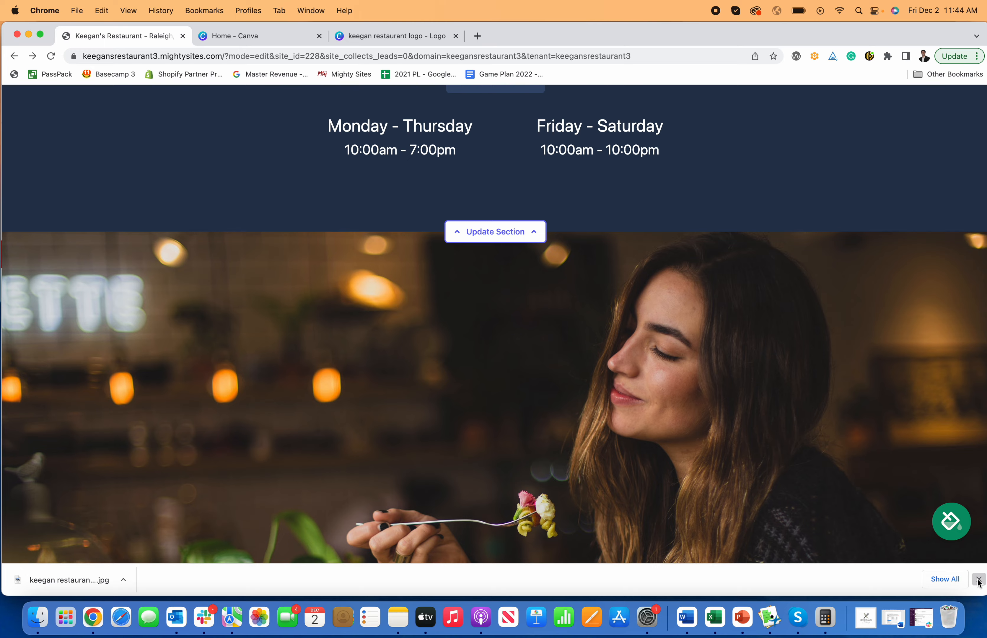
Step: Dismiss the downloads bar and try the dark green, bright blue, tan and dark red colour themes on the page
click(978, 579)
scroll(831, 484, up, 10)
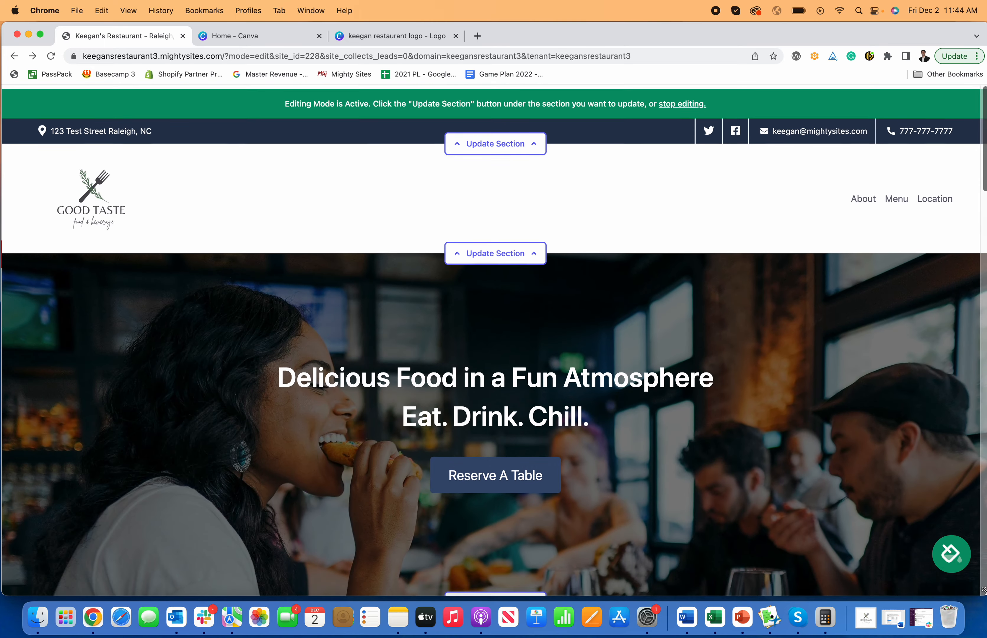
click(563, 498)
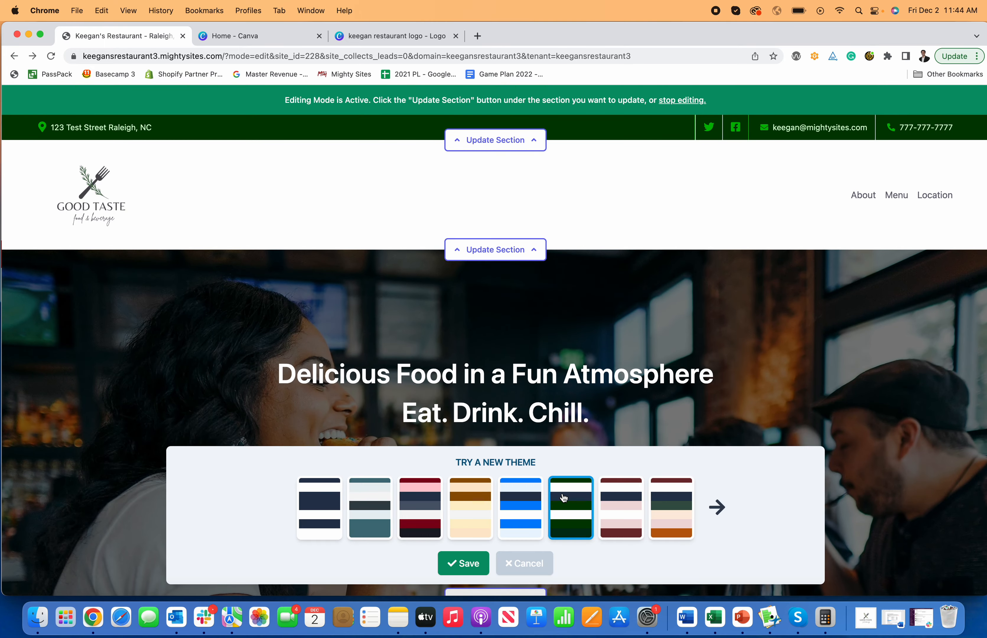
scroll(474, 386, down, 10)
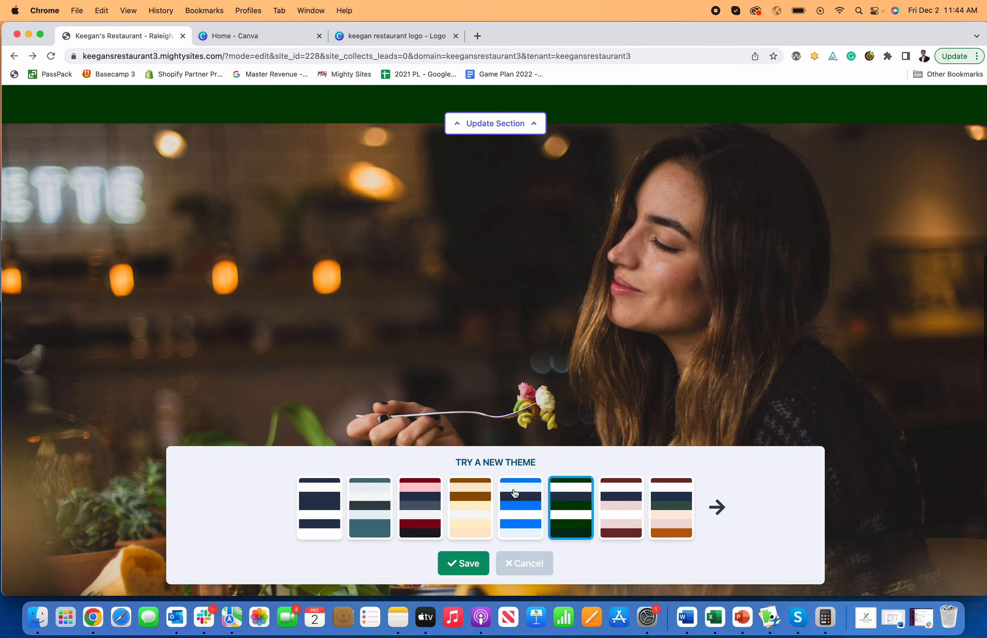
click(516, 494)
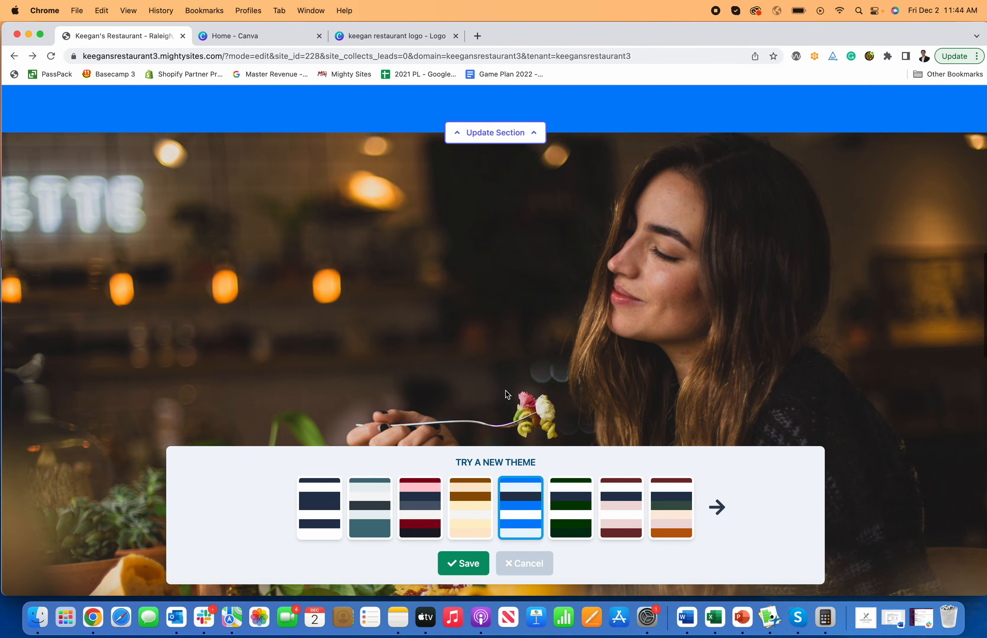
scroll(497, 400, up, 10)
click(465, 496)
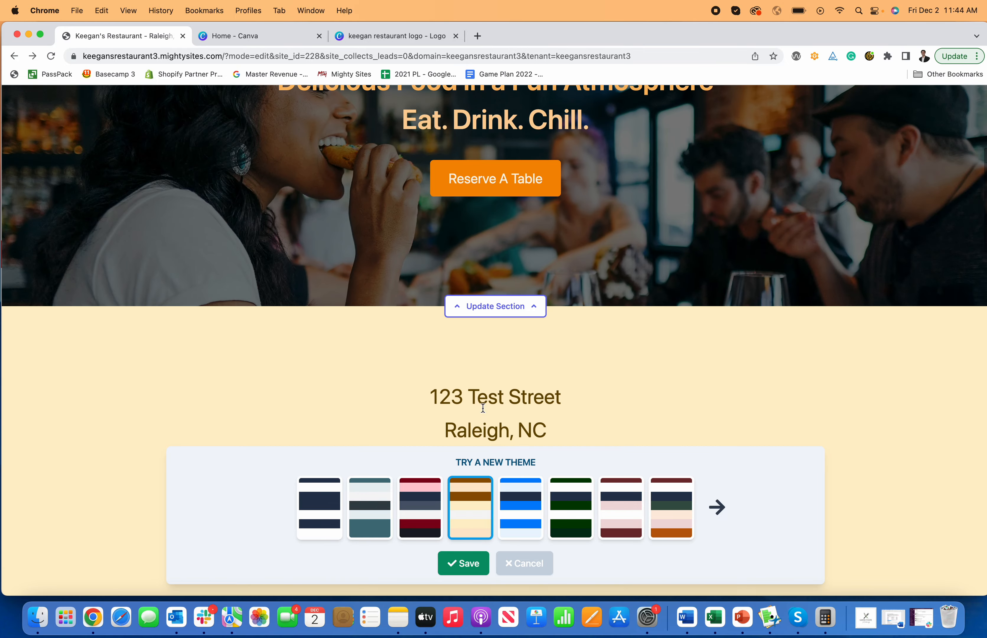
scroll(435, 499, down, 5)
click(410, 503)
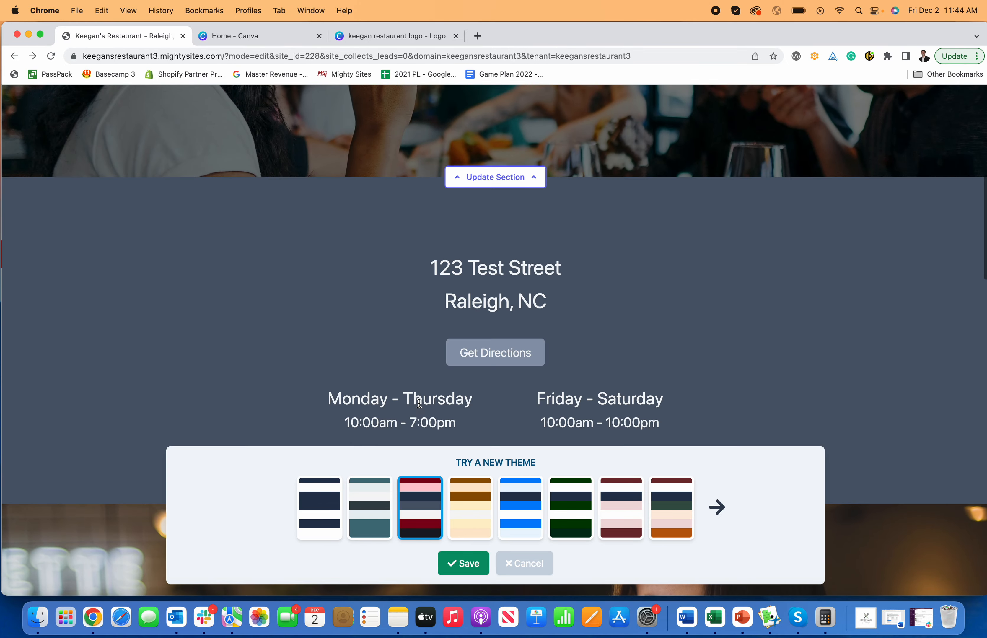
Step: Try the white-and-navy, coral, cream, light blue and dark purple themes from the second set on the page
click(714, 509)
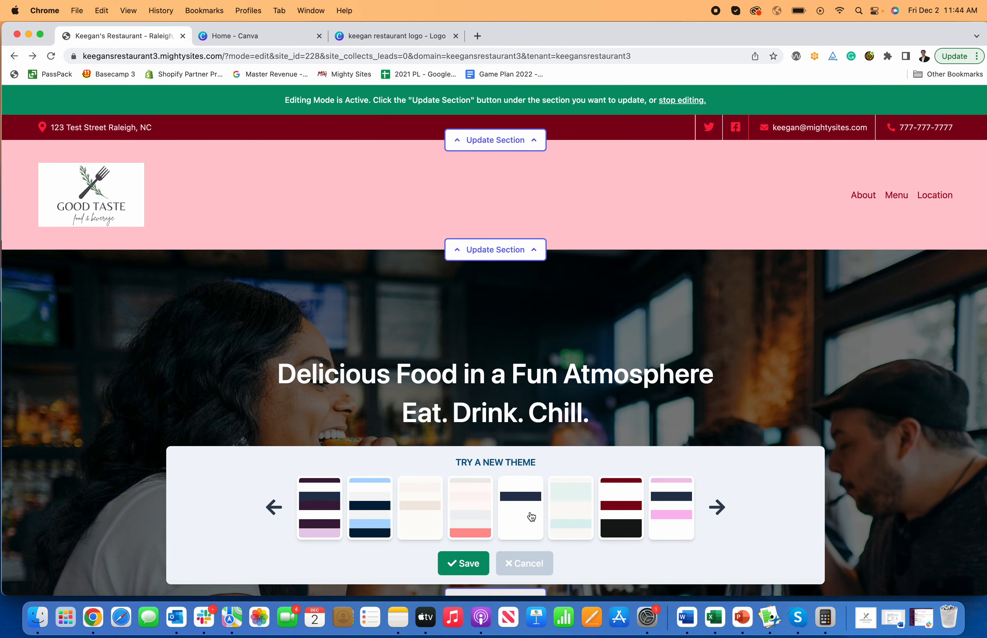
click(520, 508)
scroll(496, 392, down, 10)
scroll(496, 392, up, 5)
scroll(496, 395, down, 15)
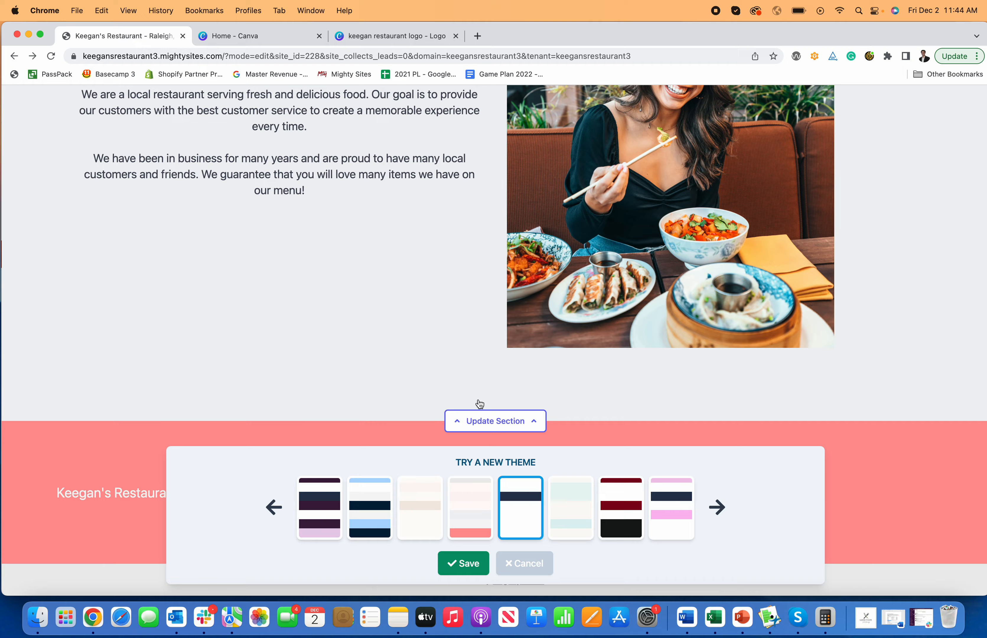
click(470, 508)
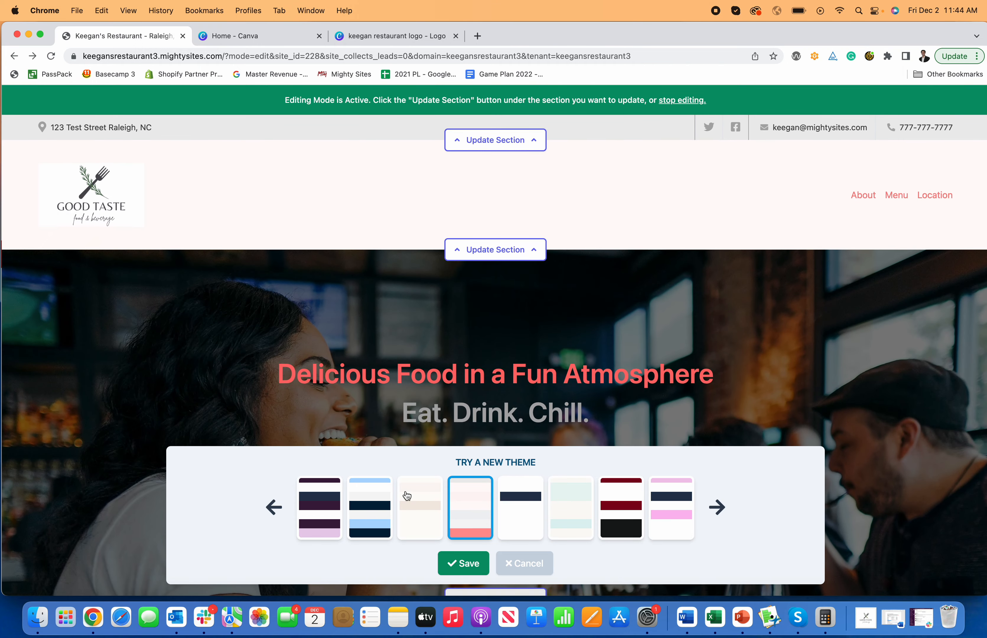
click(420, 506)
scroll(406, 428, down, 5)
click(369, 502)
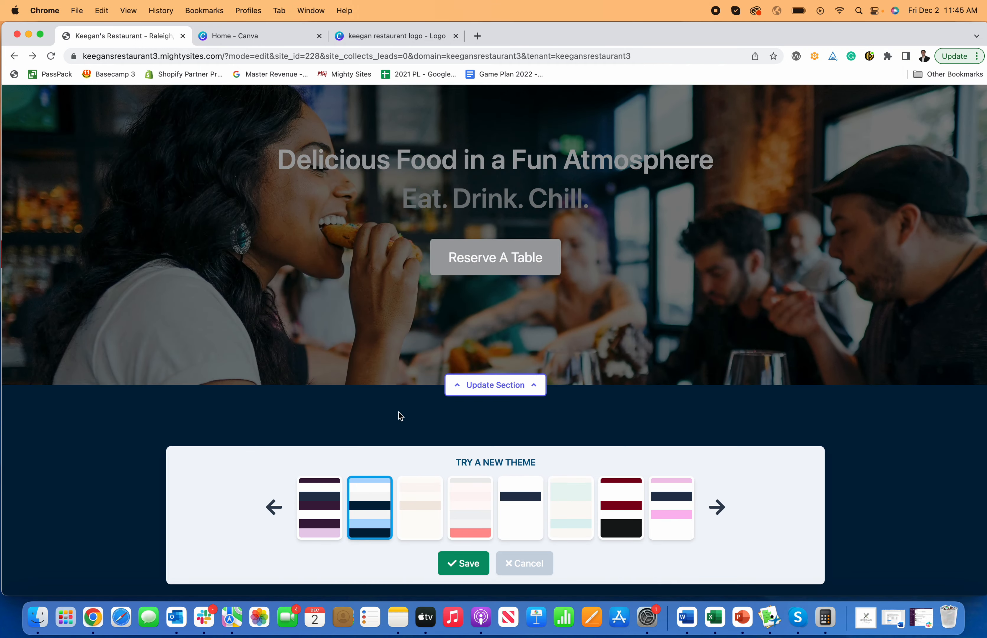
scroll(373, 456, down, 5)
click(329, 517)
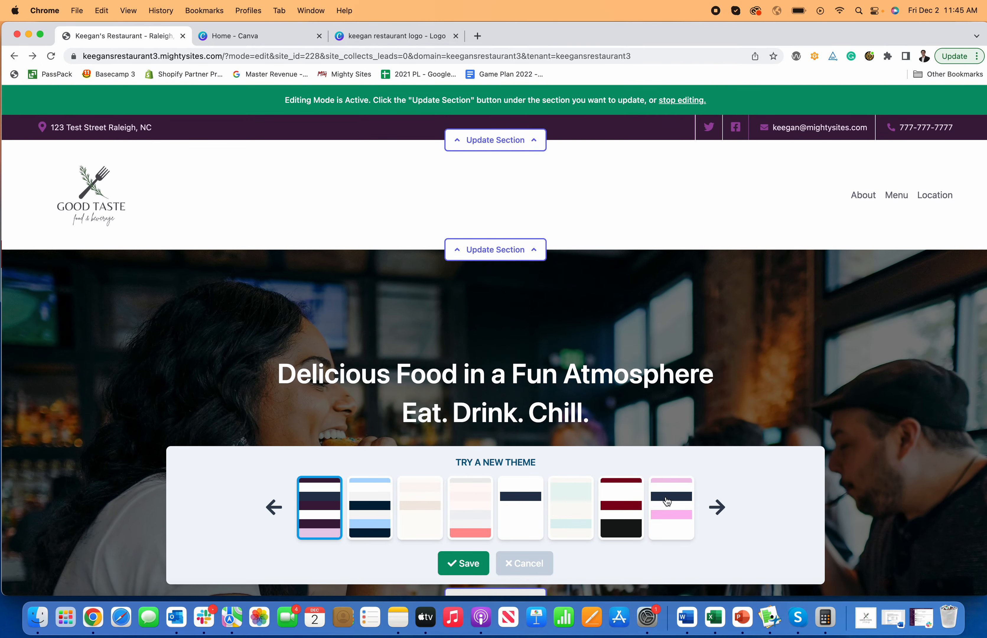
Step: Apply the pink-and-white theme from the second set, check it down the page, and close the theme chooser
click(666, 504)
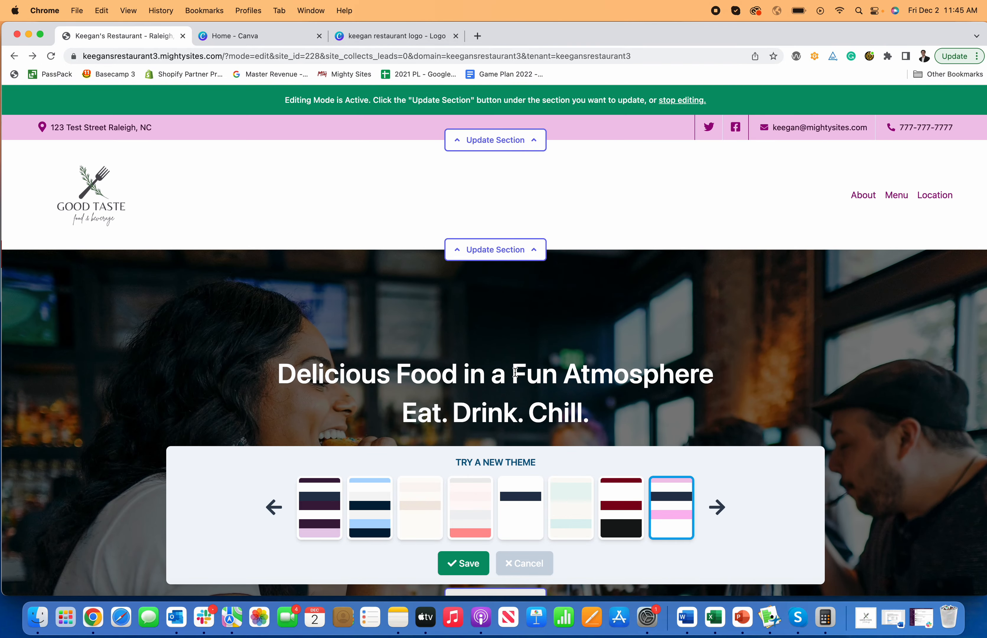
scroll(502, 389, down, 15)
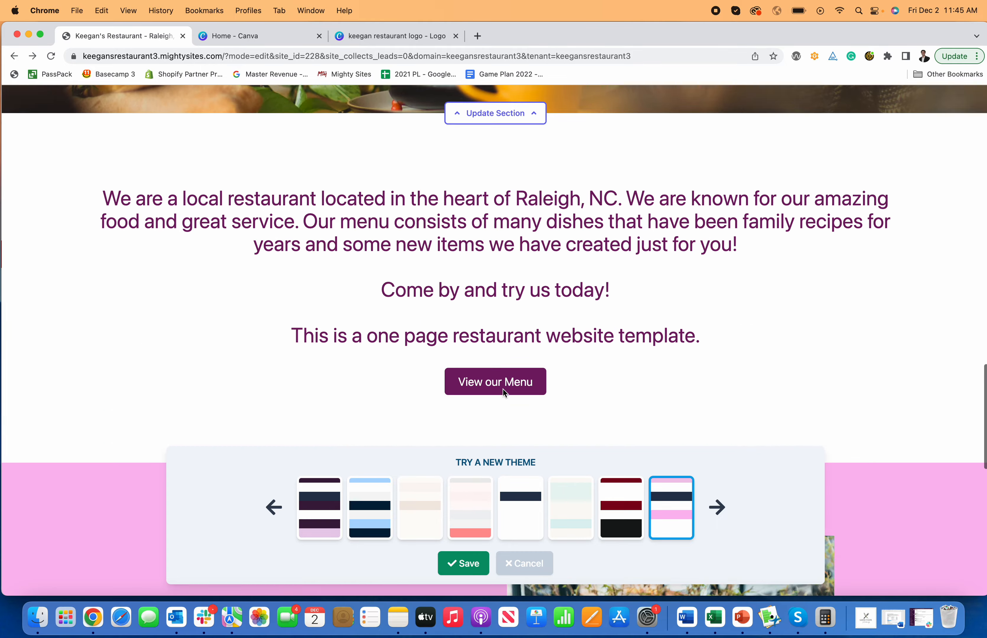
scroll(502, 389, down, 10)
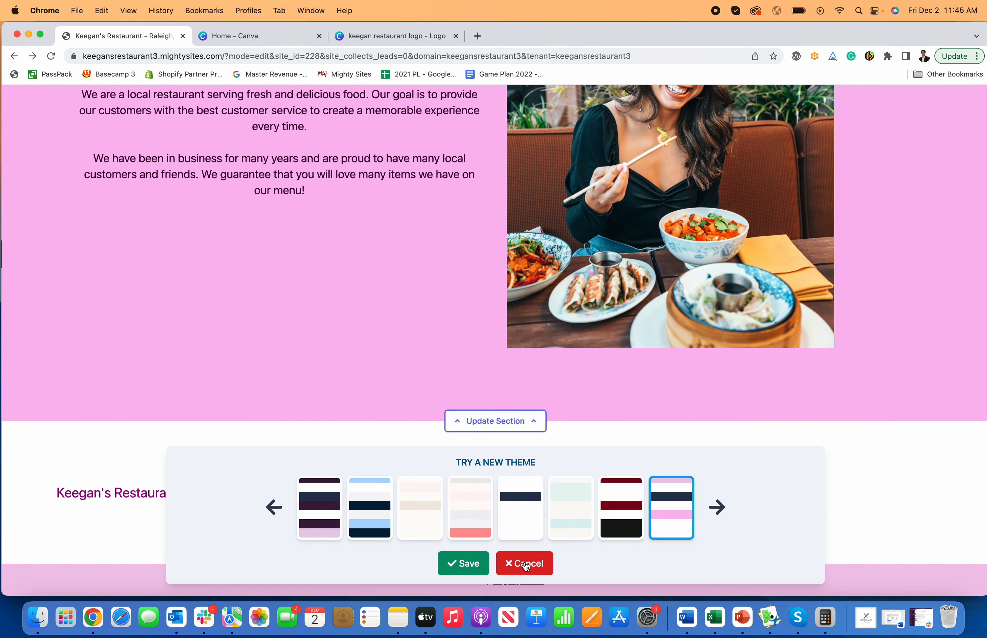
click(526, 565)
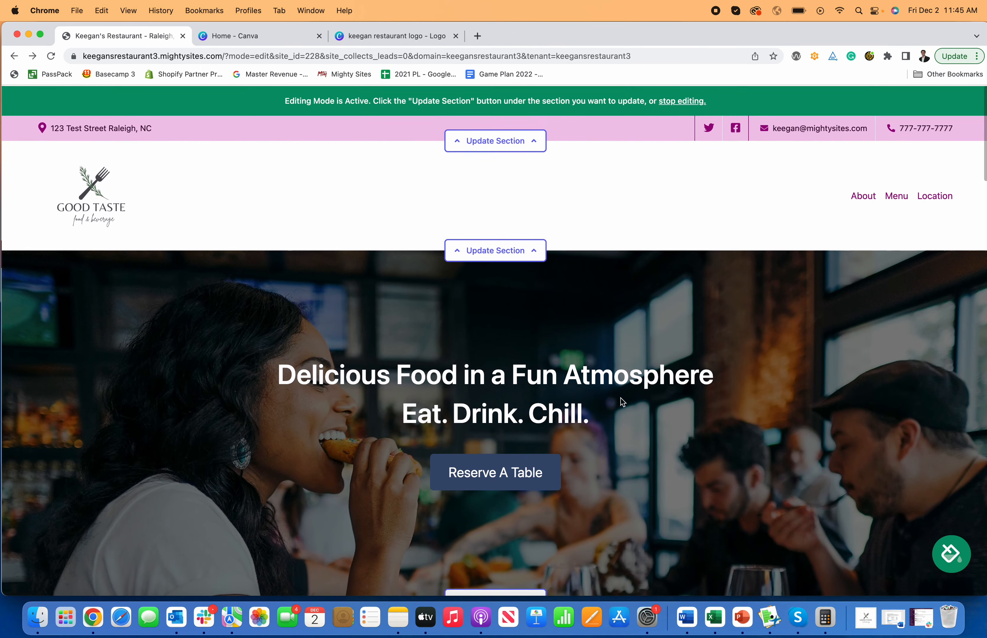
Step: Stop editing and look over the published page from header to footer
click(681, 101)
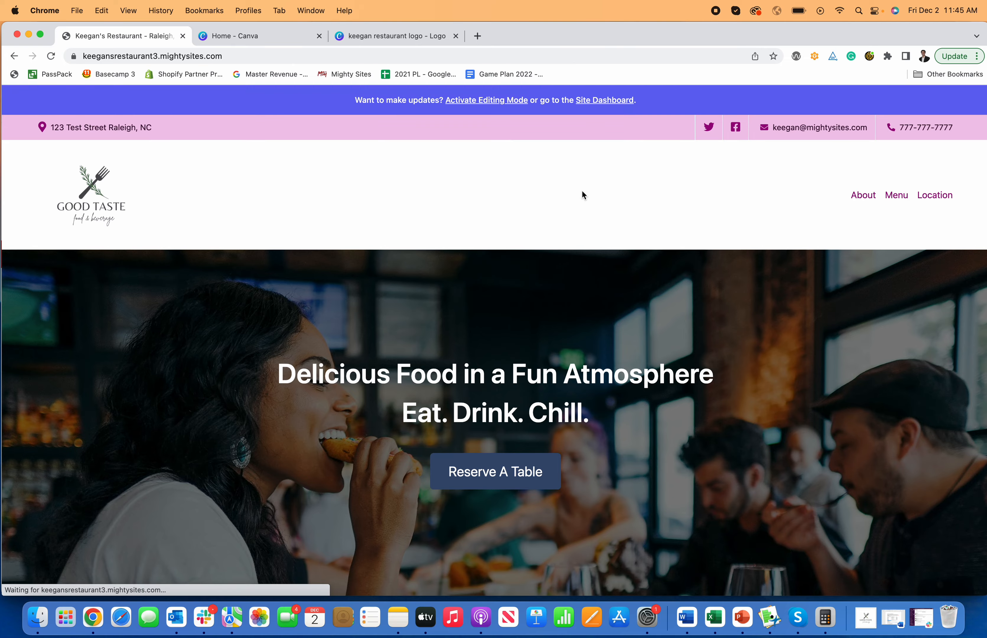
scroll(582, 274, down, 15)
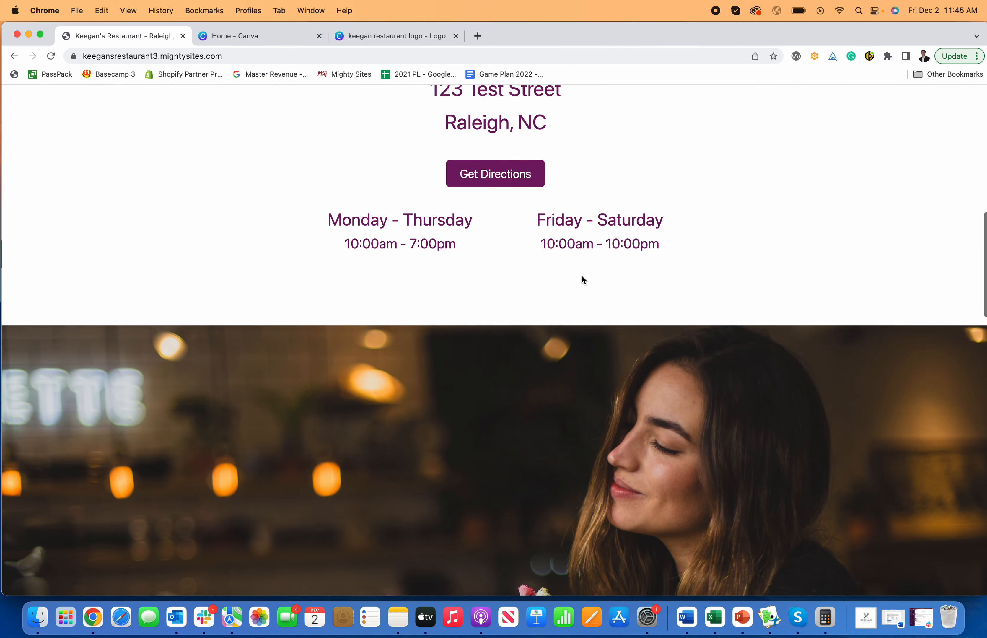
scroll(582, 276, down, 6)
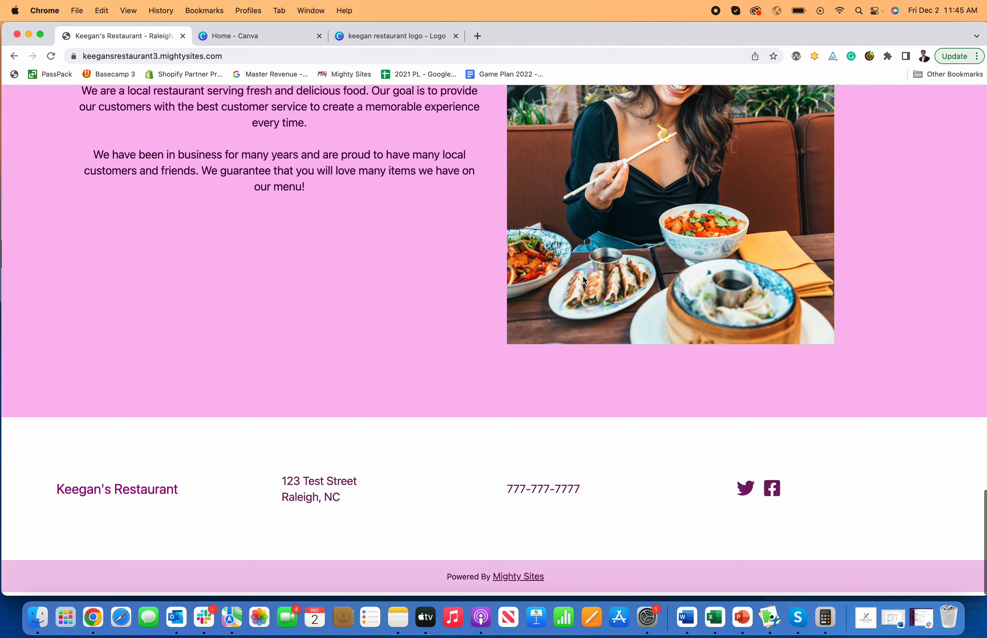
scroll(582, 277, up, 20)
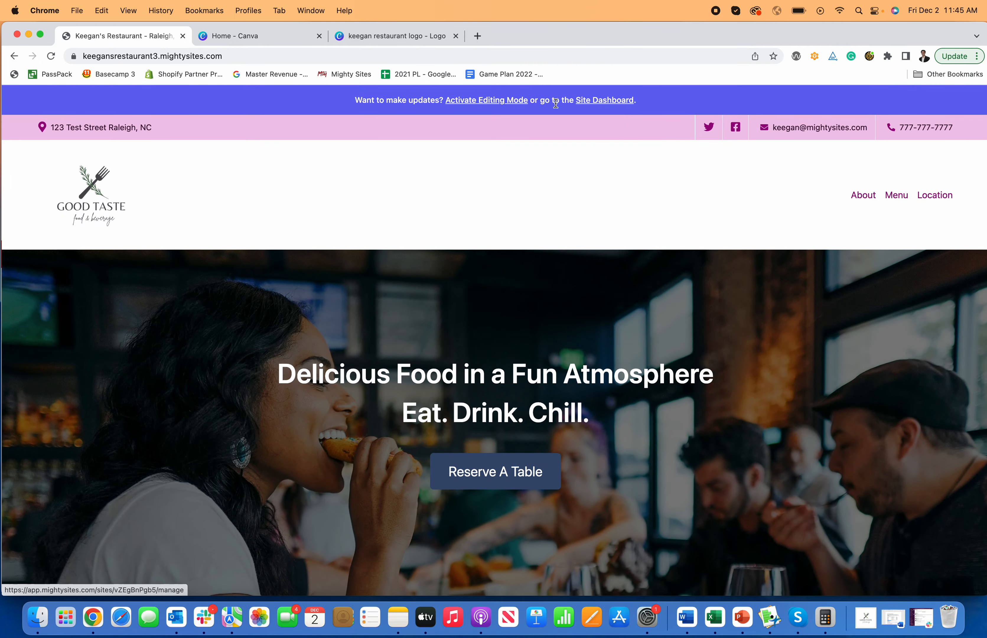
Step: Open the Site Dashboard and look over its website, domain, leads, location, hours and social link options
click(606, 104)
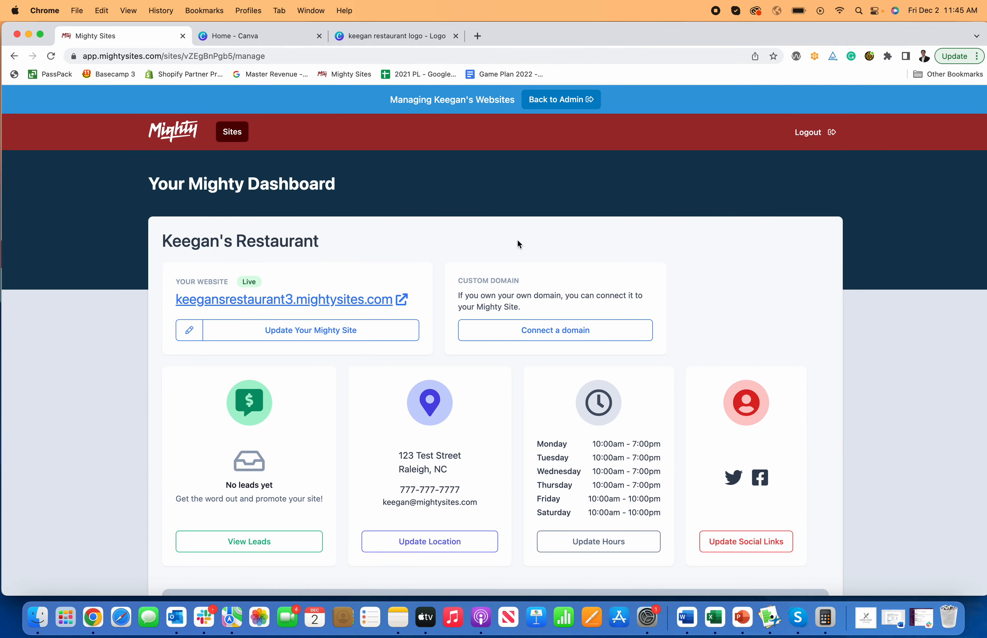
scroll(516, 239, down, 3)
click(544, 274)
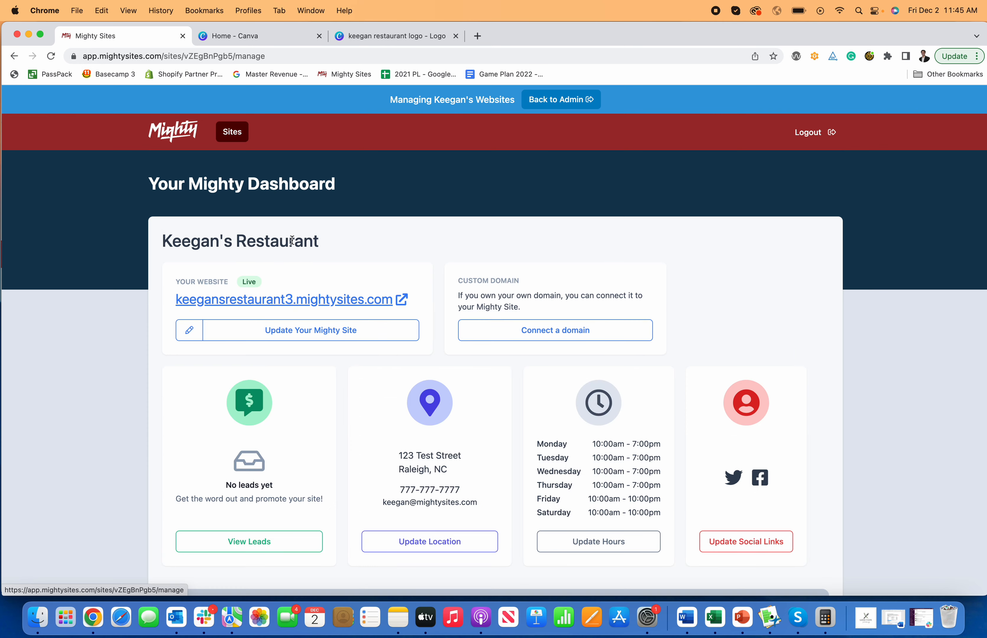
scroll(298, 245, down, 2)
scroll(300, 248, up, 2)
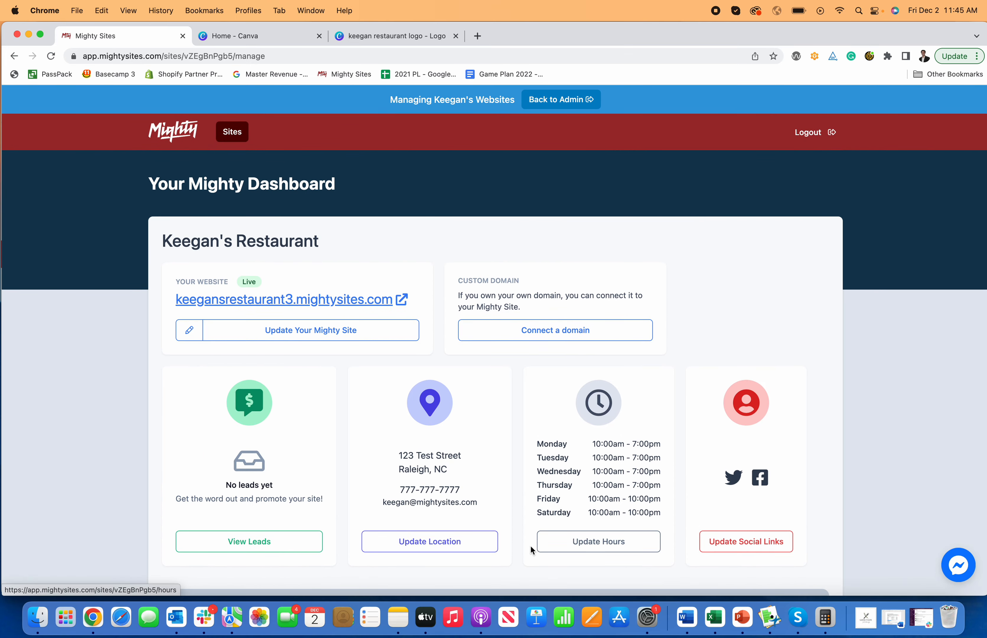
Step: Reopen the website in editing mode from the dashboard and look over all of its sections
click(332, 331)
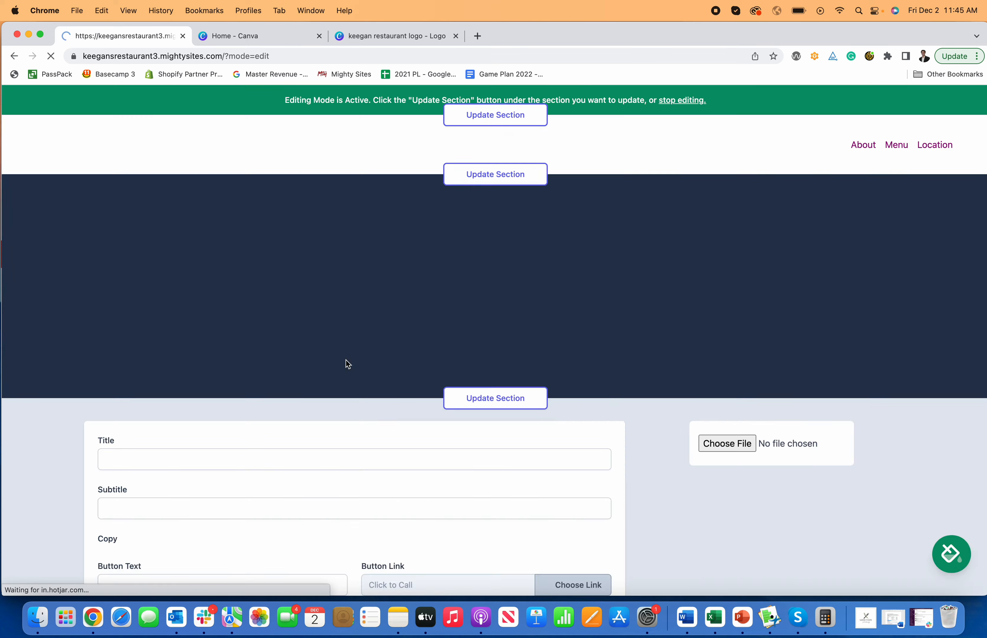
scroll(346, 360, down, 5)
scroll(346, 360, down, 15)
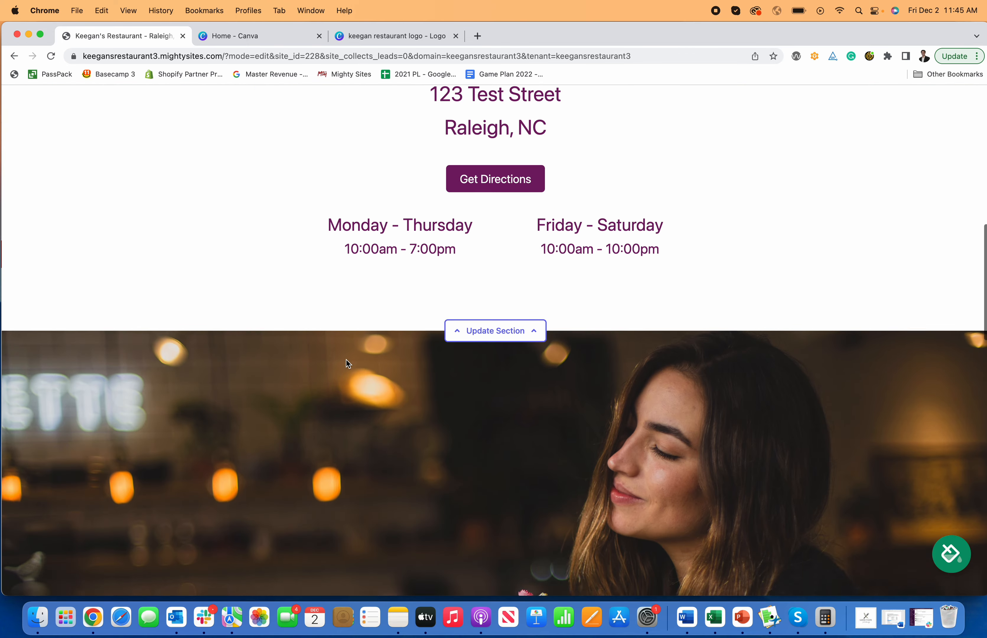
scroll(347, 364, down, 5)
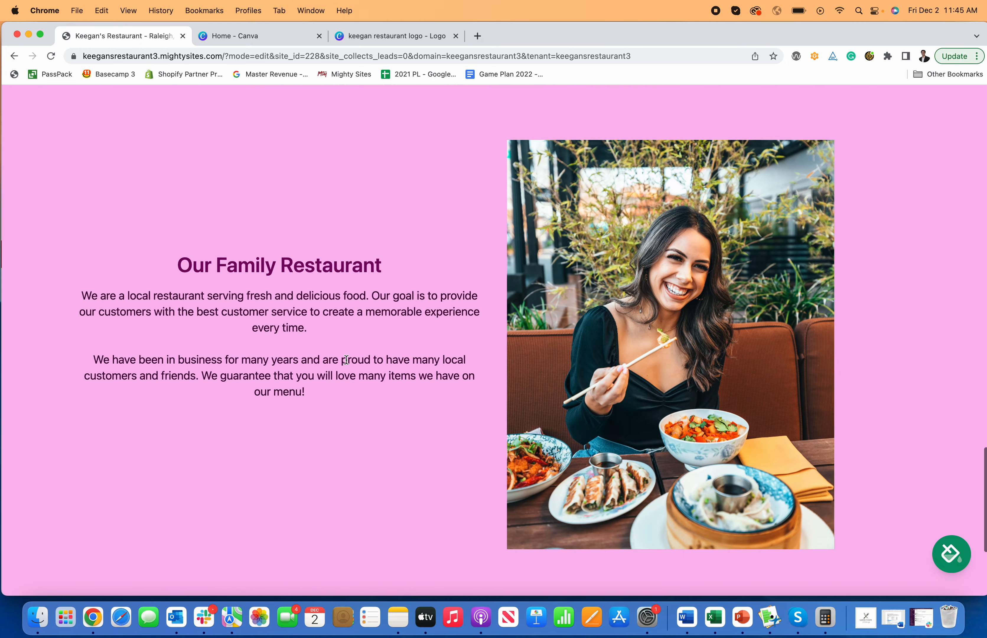
scroll(348, 363, up, 15)
scroll(347, 363, up, 10)
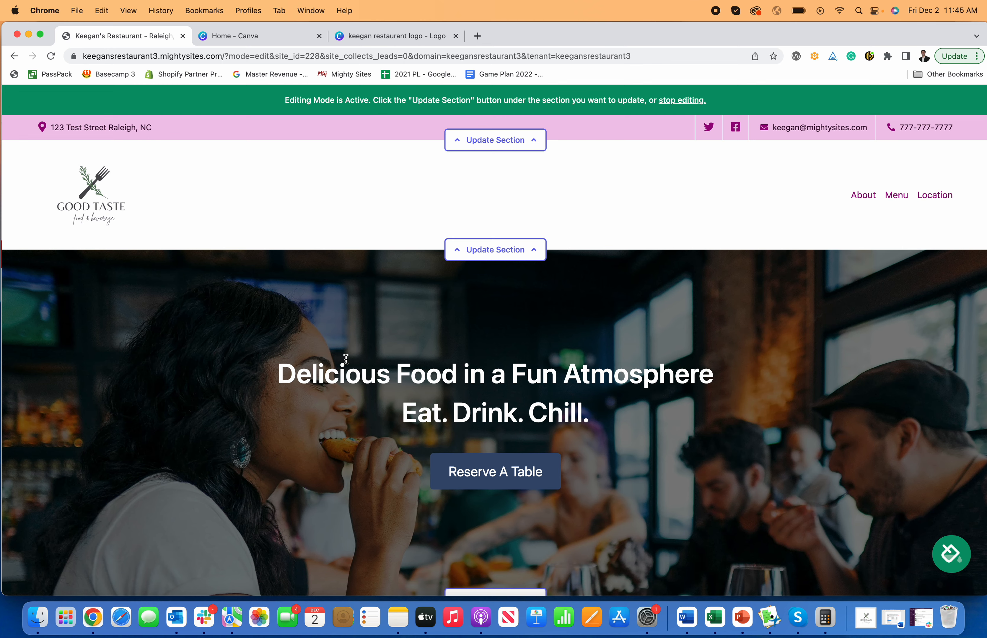
scroll(346, 359, down, 12)
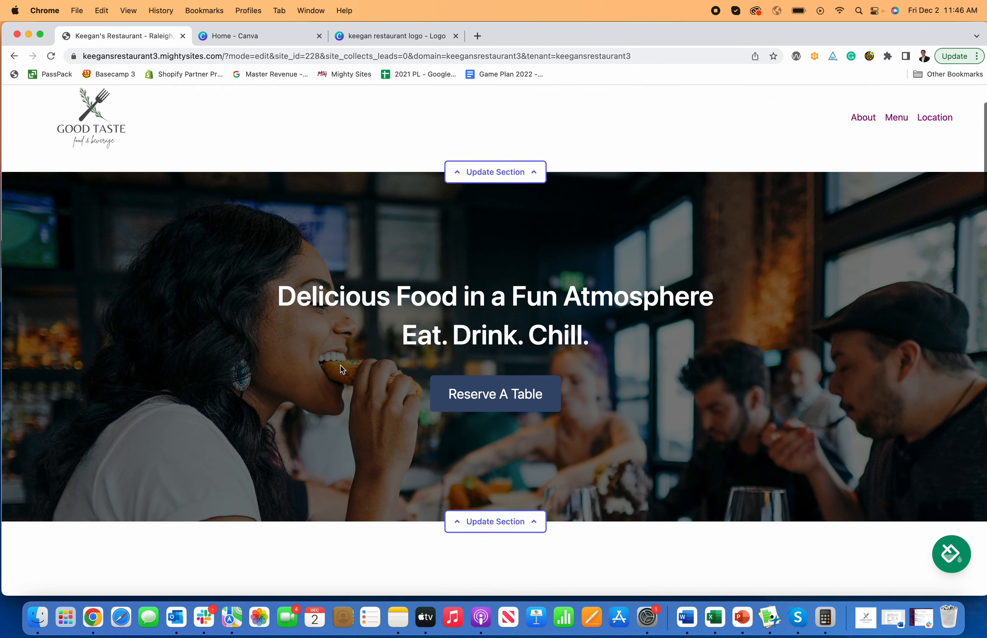
scroll(339, 368, up, 15)
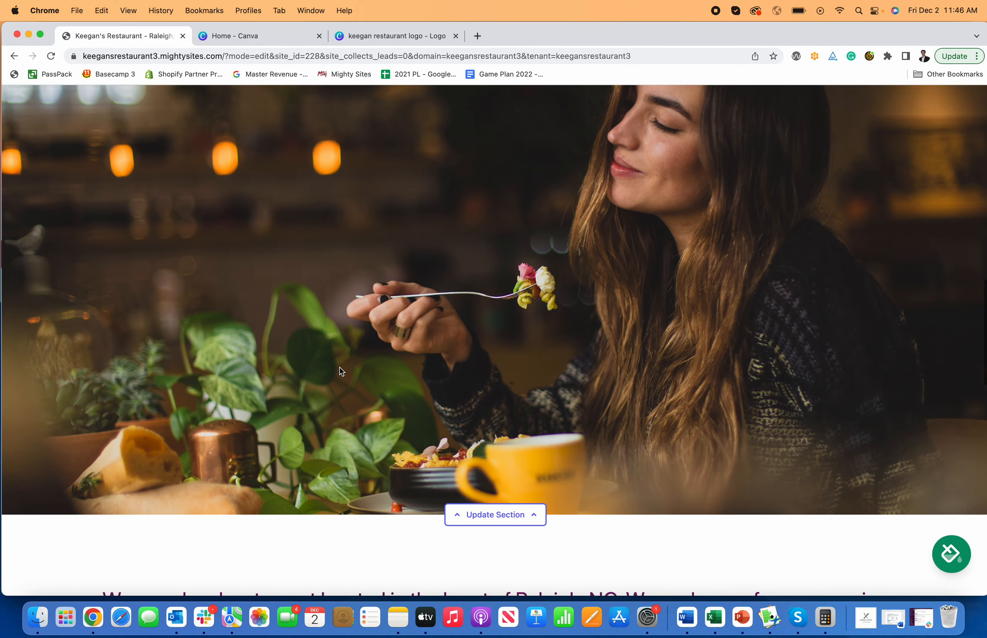